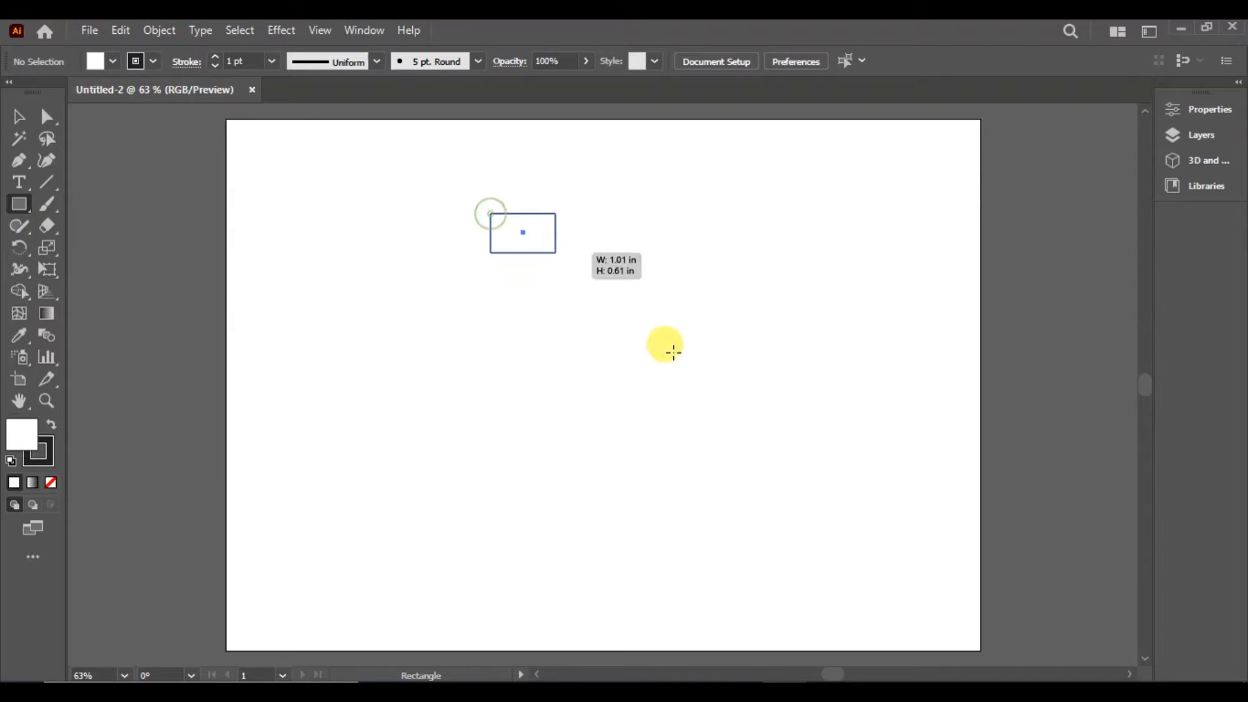
- Round the rectangle's two top corners to a 1.1125 in radius, forming a full arch
key("v")
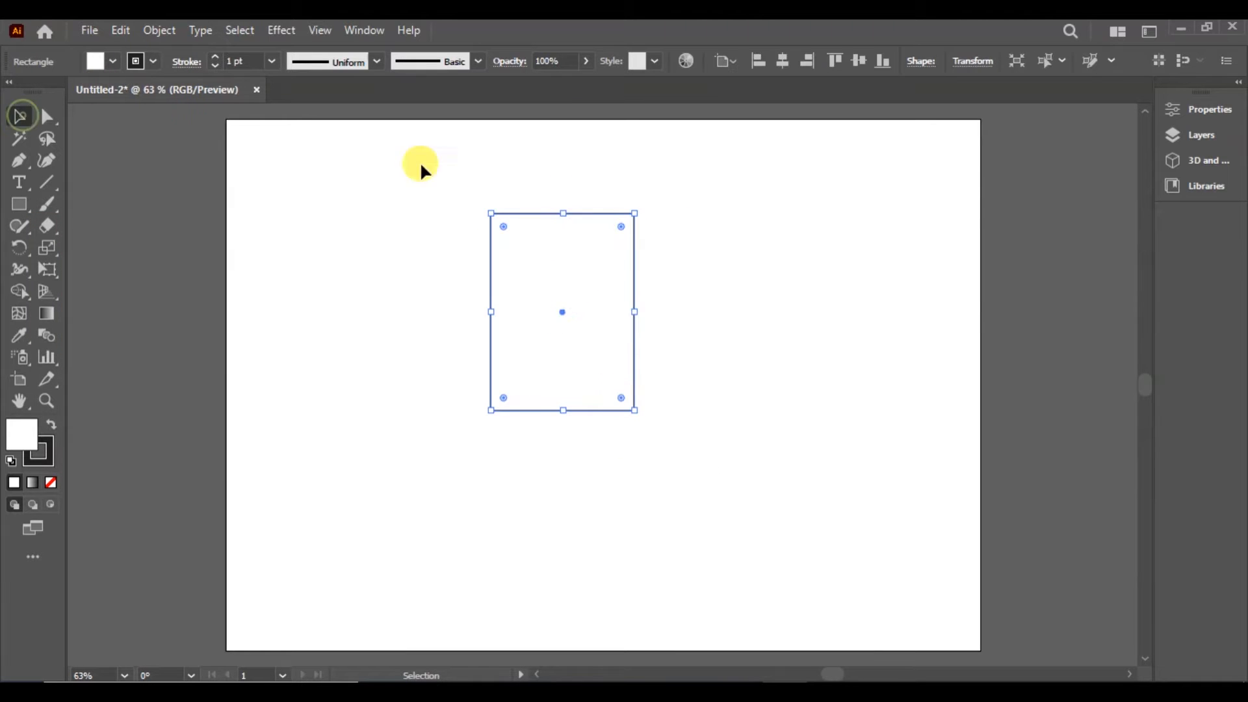
left_click(466, 192)
key("a")
left_click_drag(698, 195, 369, 311)
left_click_drag(618, 224, 605, 339)
- Try deleting the anchor where the arch's curve meets its left side
left_click(20, 120)
left_click(420, 267)
left_click(49, 118)
left_click(506, 242)
left_click(491, 285)
key("Delete")
key("ctrl+z")
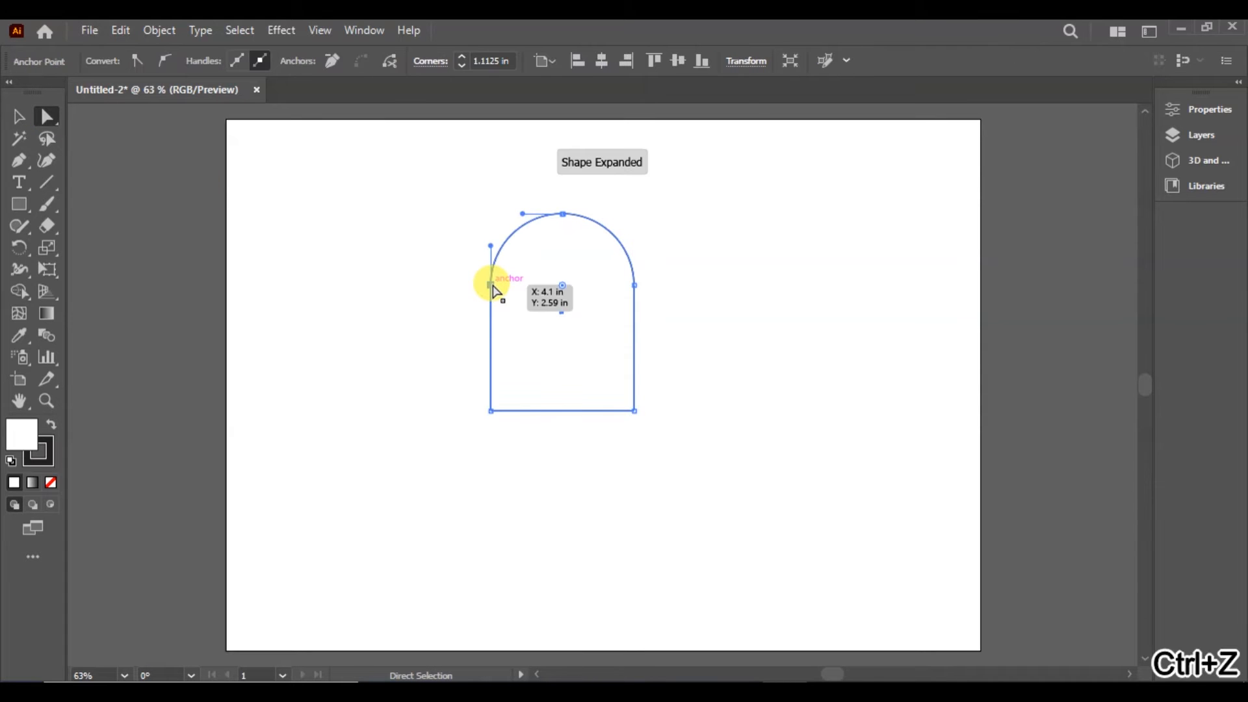
- Delete the arch's bottom edge and straight left side, keeping the curve and the right side
key("Delete")
key("ctrl+z")
left_click(490, 409)
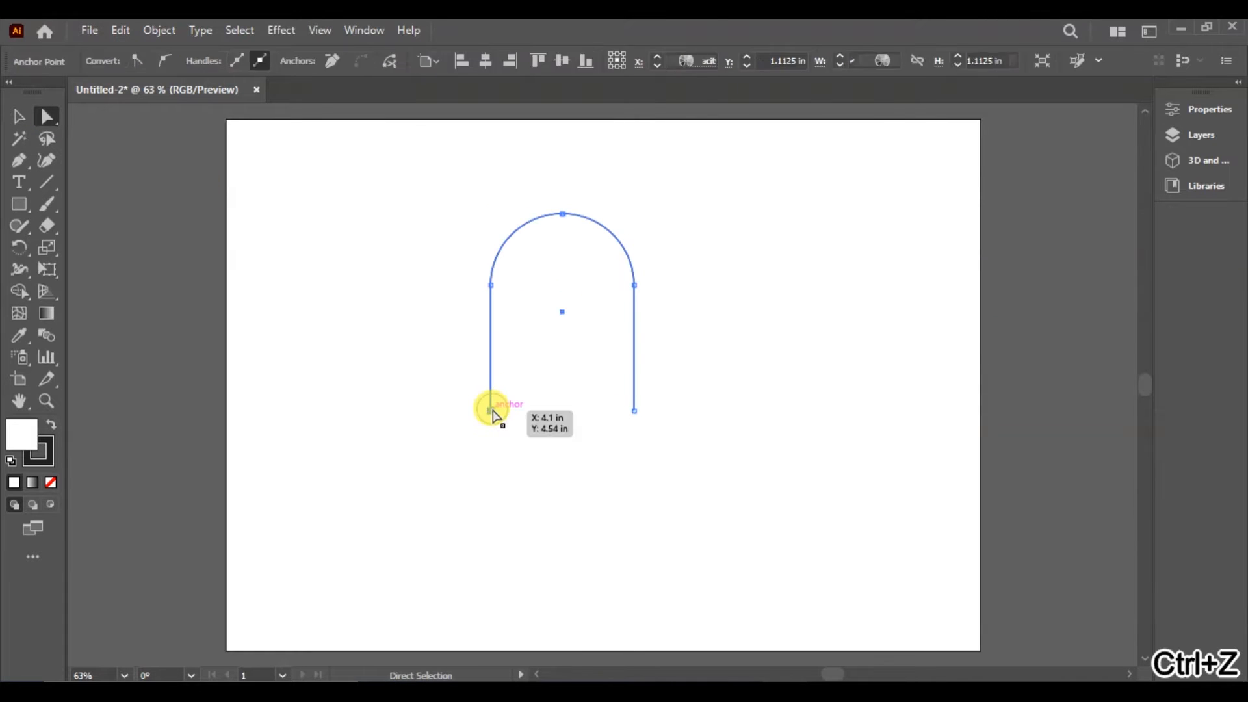
key("Delete")
- Rotate the open arch clockwise to about 333.78°
left_click(633, 410)
key("v")
key("ctrl+z")
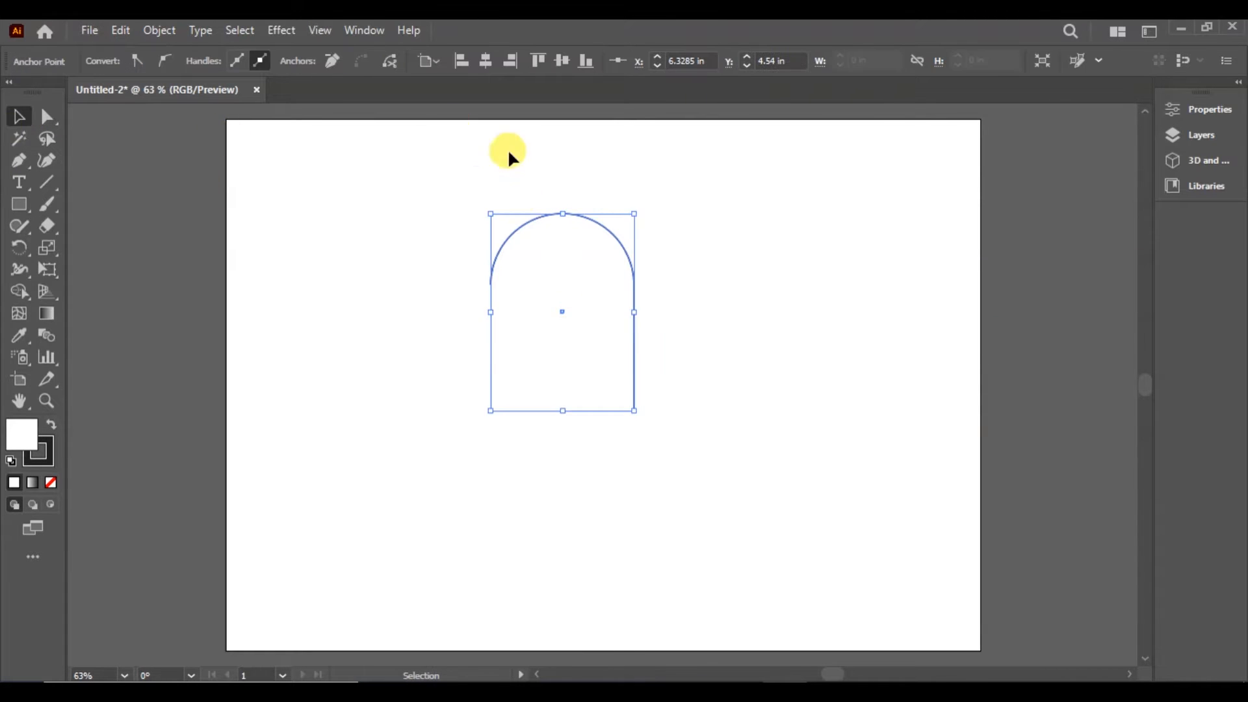
left_click_drag(644, 208, 666, 263)
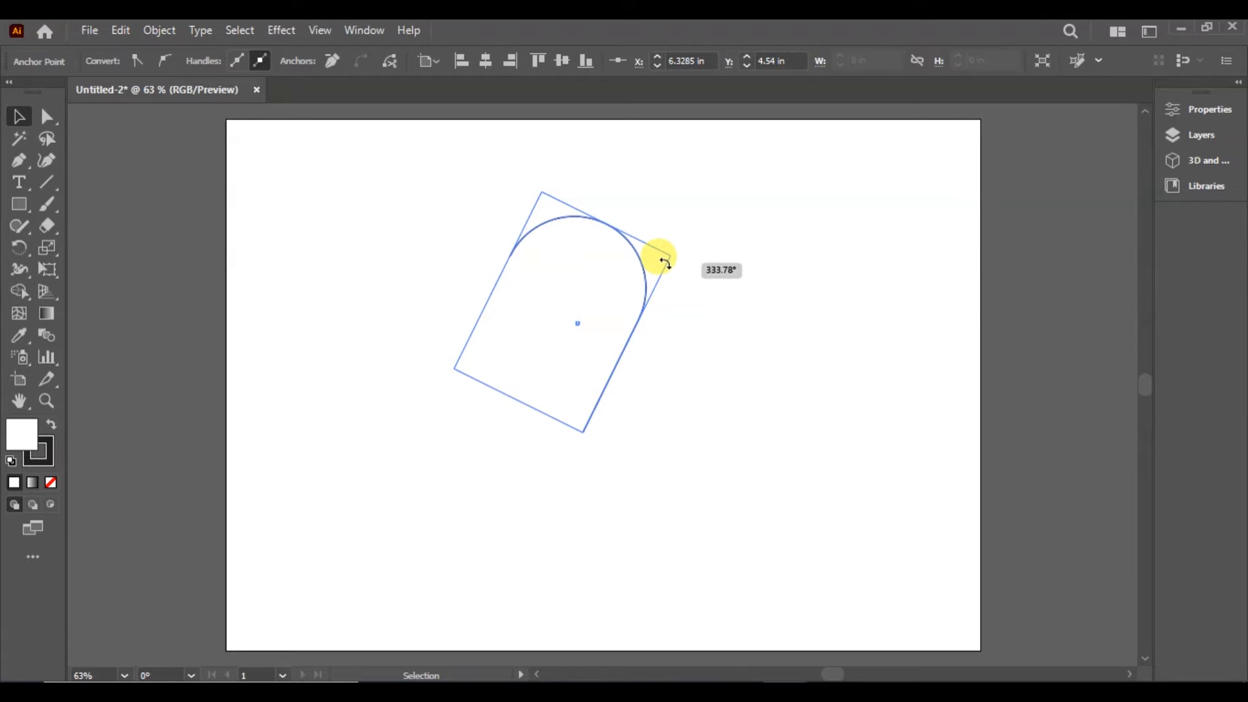
left_click(705, 318)
- Delete the lower end anchor of the rotated path to remove its remaining straight segment
left_click(618, 350)
left_click(44, 118)
left_click(640, 323)
key("Delete")
key("ctrl+z")
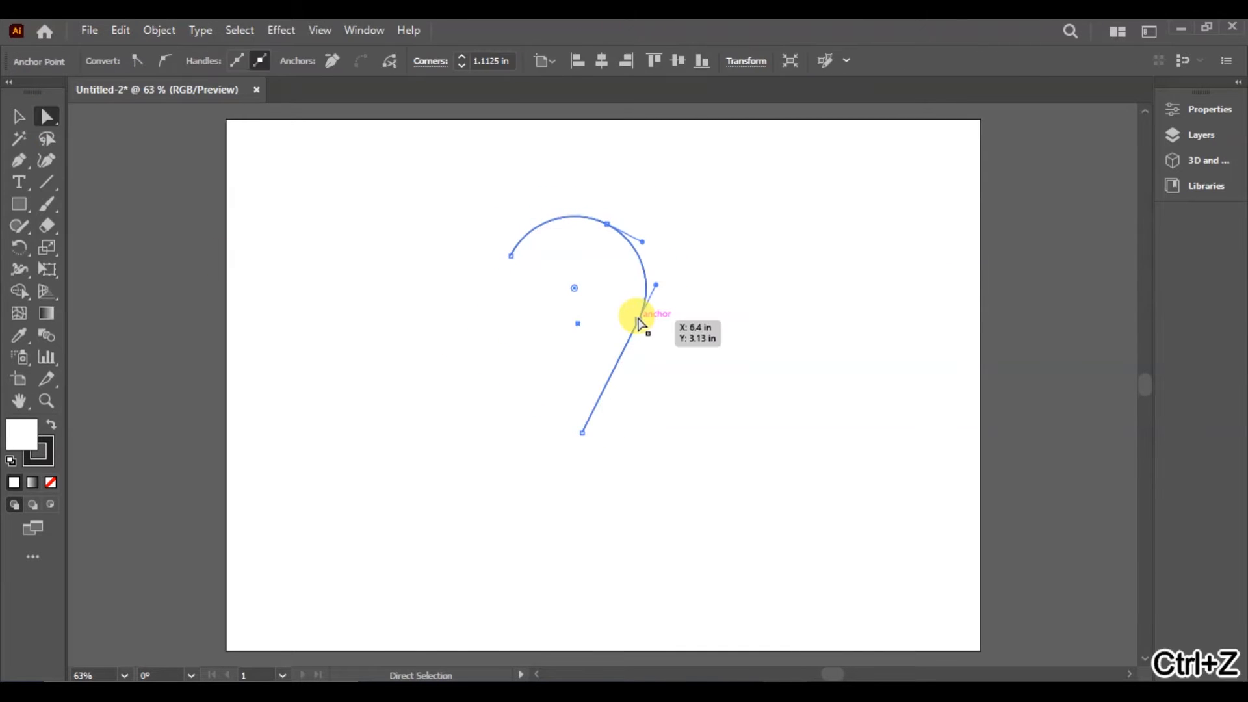
left_click(580, 430)
key("Delete")
- Move the curve's lower right endpoint outward and down to about X 6.56 in, Y 3.62 in
left_click(635, 331)
mouse_move(635, 330)
left_mouse_down()
mouse_move(605, 334)
mouse_move(619, 329)
mouse_move(649, 350)
left_mouse_up()
left_click(688, 347)
left_click(19, 160)
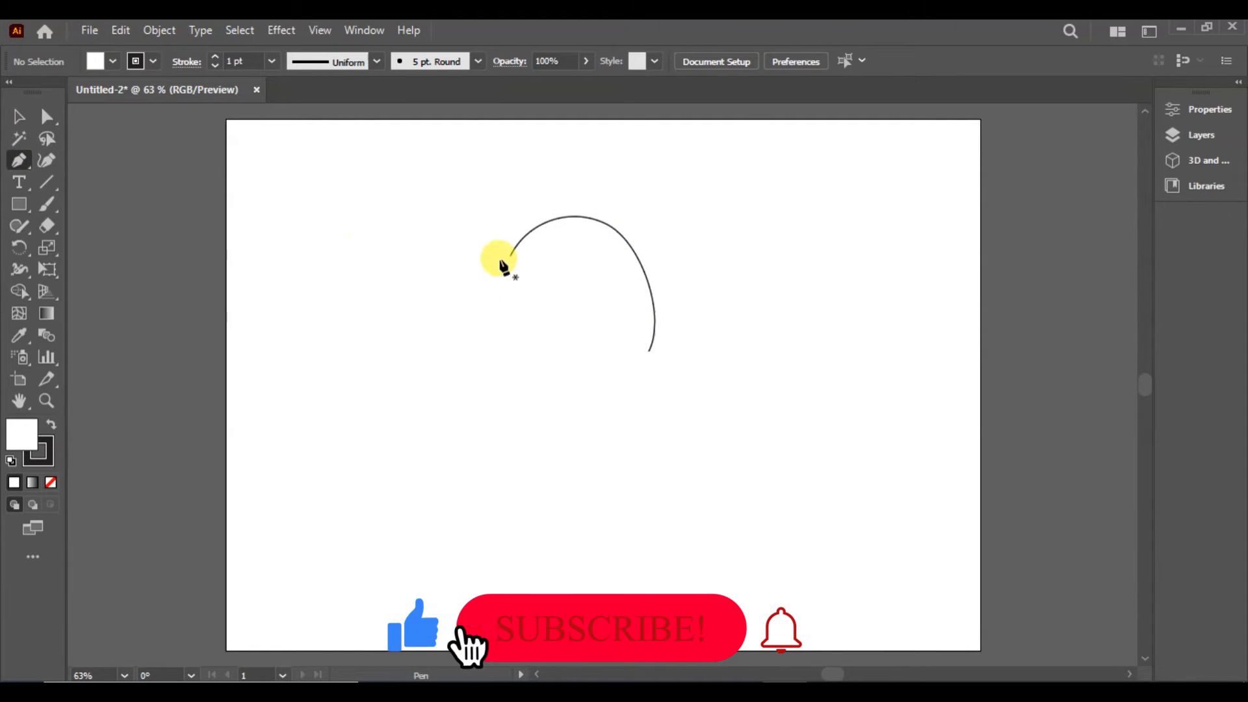
- Shift the curve's left endpoint slightly down to X 4.41 in, Y 2.29 in
left_click(47, 116)
mouse_move(508, 267)
left_mouse_down()
mouse_move(504, 279)
mouse_move(512, 258)
left_mouse_up()
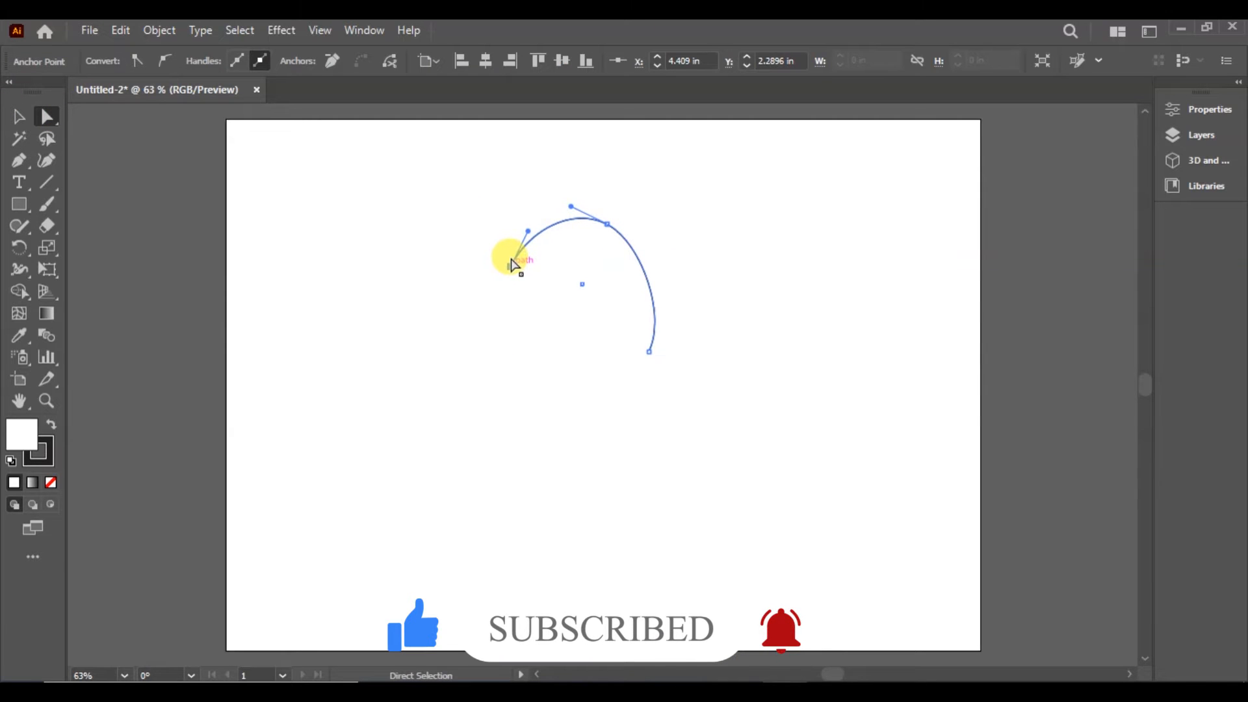
key("ctrl+z")
key("ctrl+z")
left_click(510, 267)
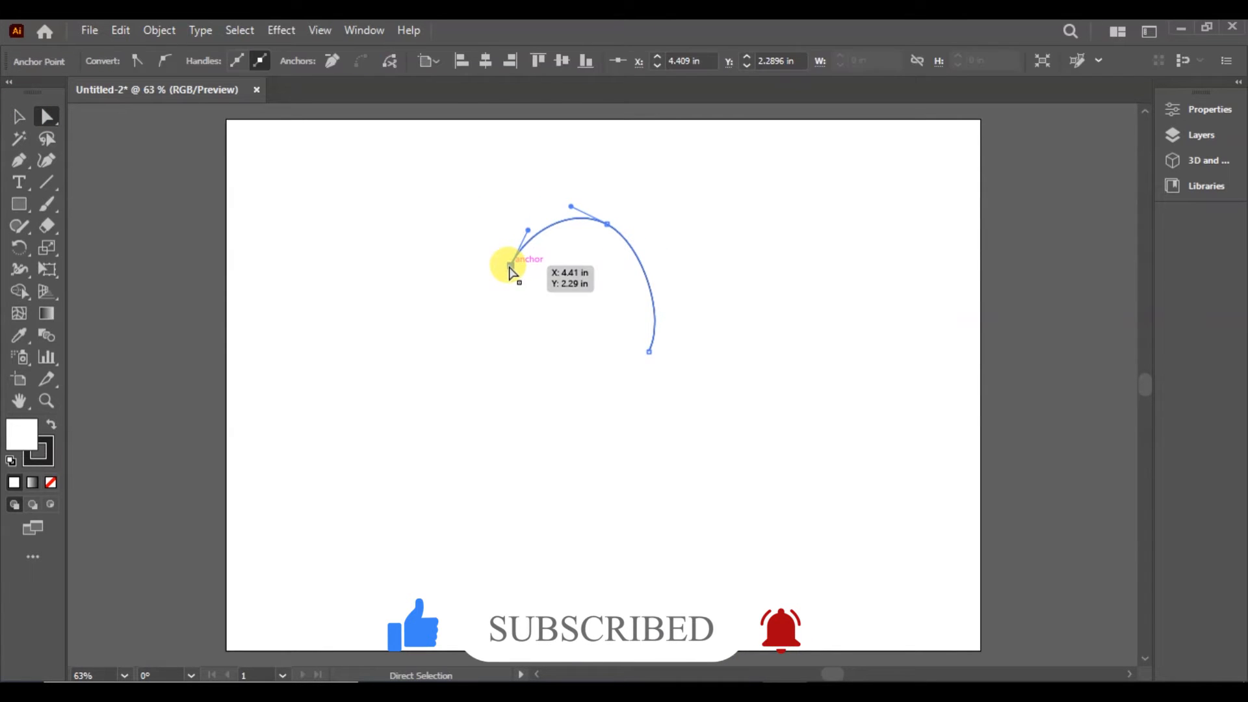
left_click(507, 340)
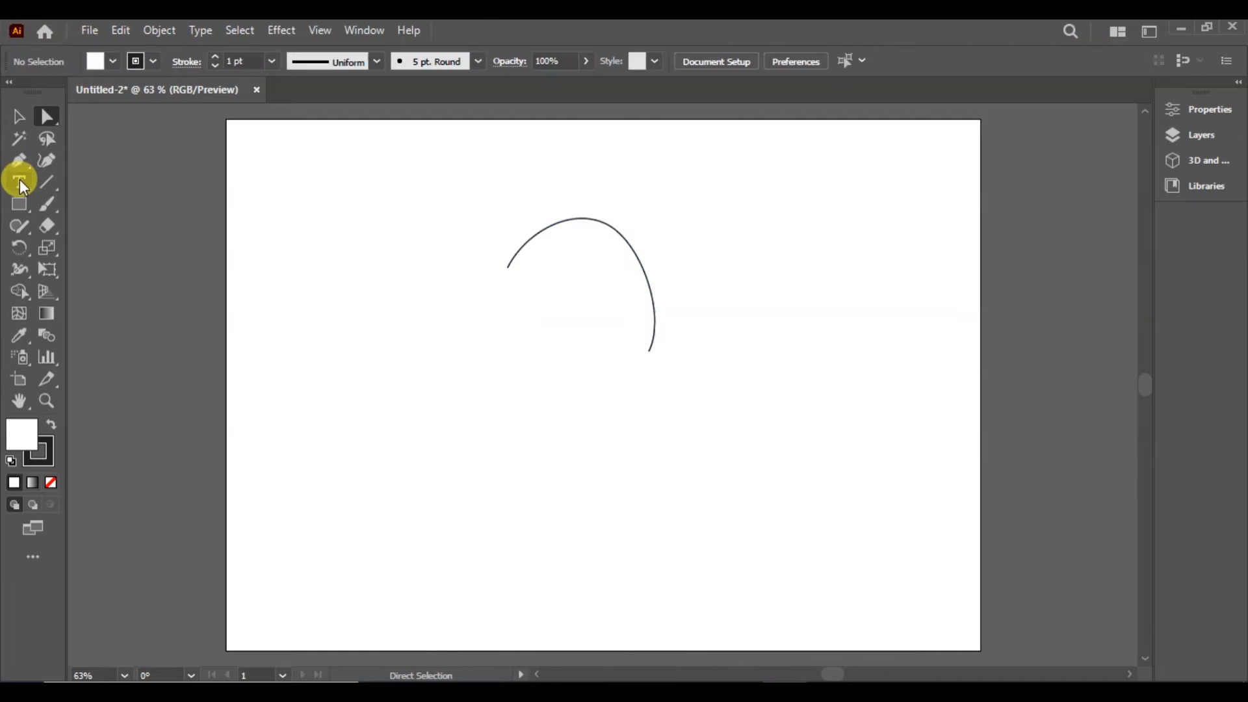
- Extend the curve's left endpoint with the Pen tool into a short pointed beak and a long straight line sloping down to about X 9.38 in, Y 4.67 in
left_click_drag(509, 268, 457, 296)
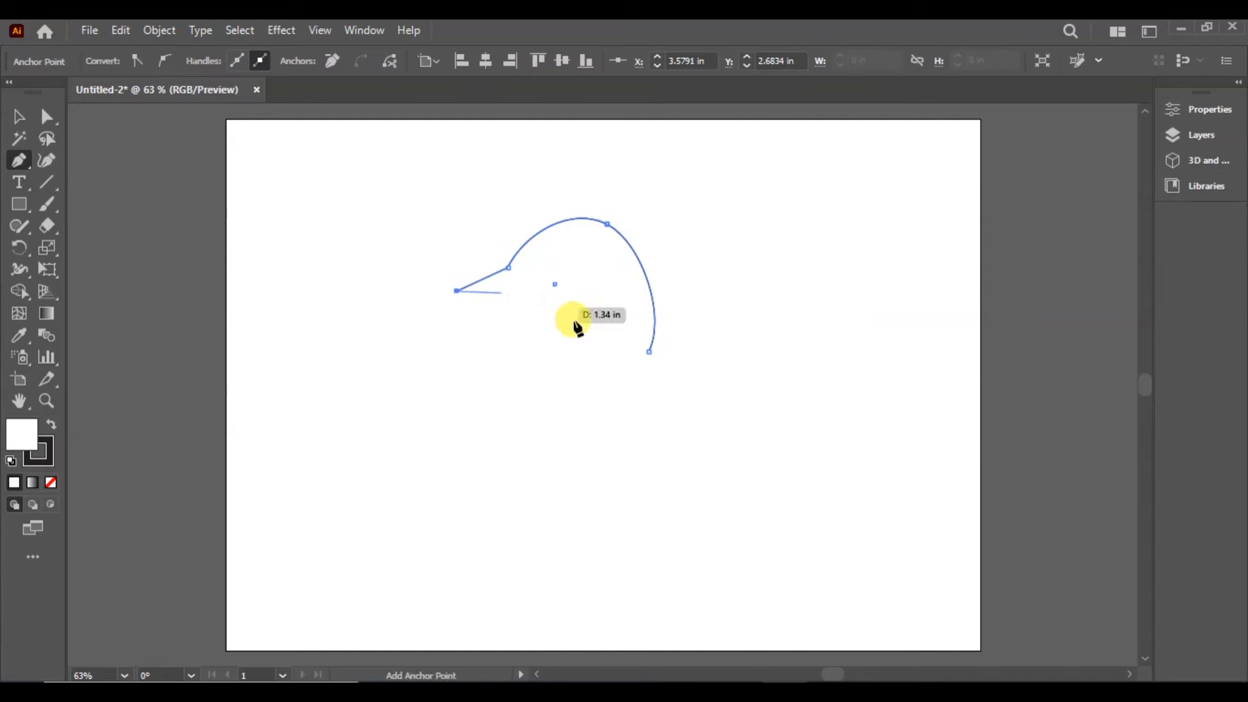
left_click(830, 418)
left_click(24, 113)
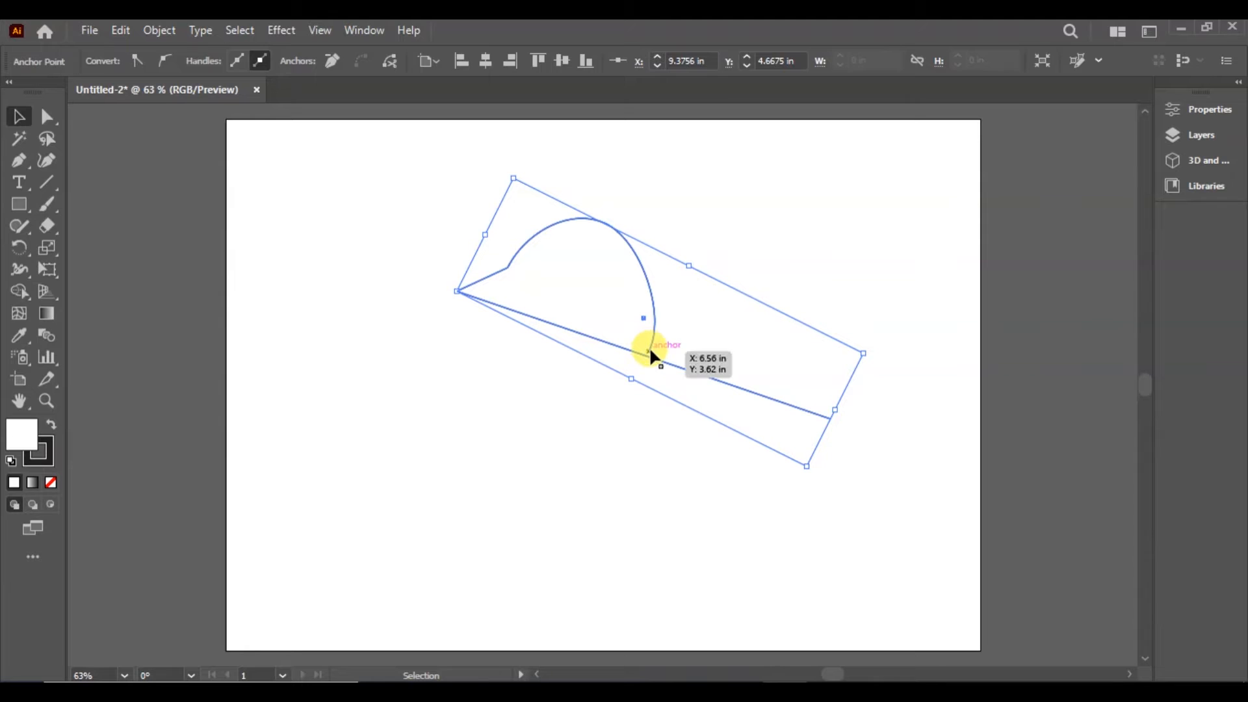
- Pull the beak tip inward and up, and place the curve's right endpoint on the long line at about X 6.36 in, Y 3.47 in
left_click(39, 118)
left_click(650, 355)
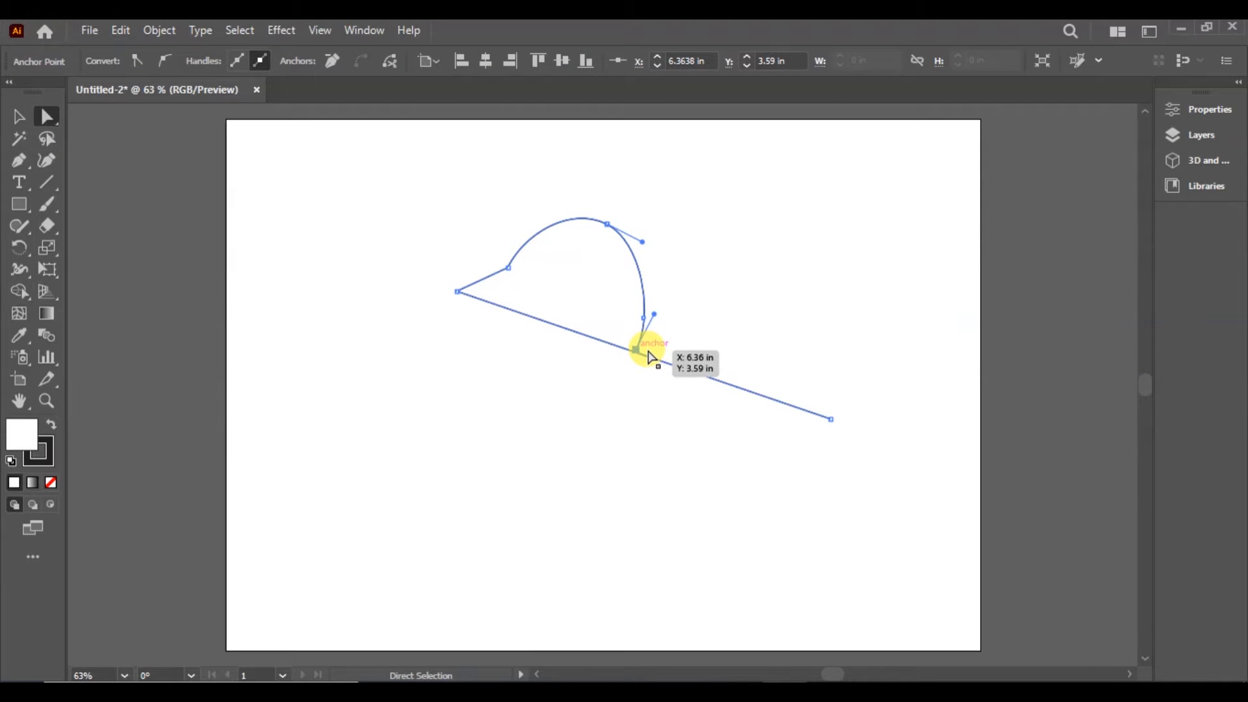
left_click(509, 268)
left_click_drag(458, 292, 475, 276)
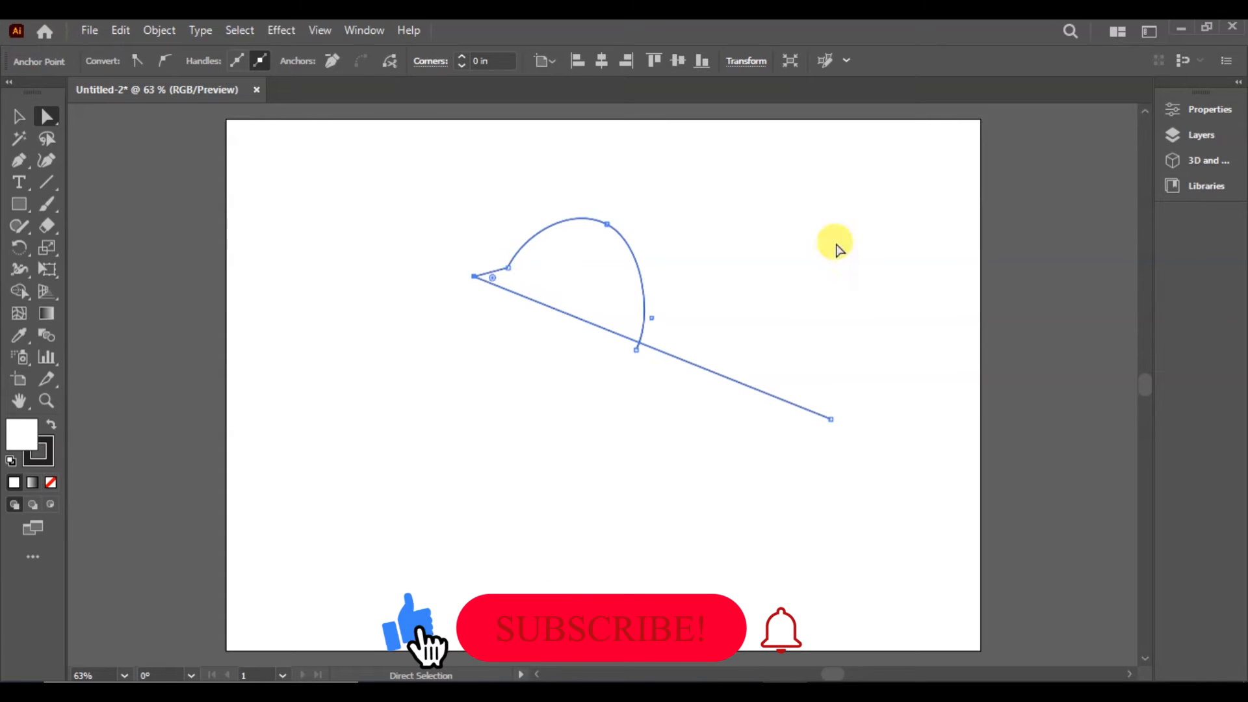
left_click(837, 249)
left_click(636, 343)
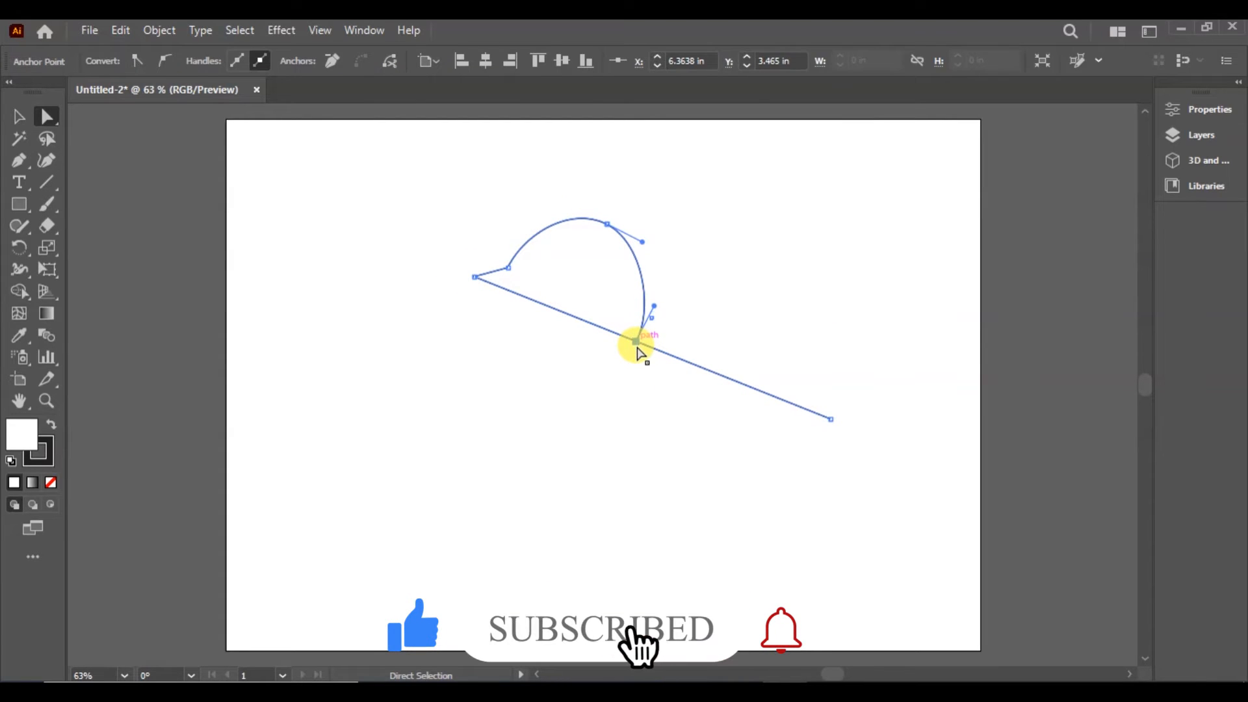
left_click(618, 374)
- Try to widen the head curve by moving its right endpoint along the line to about X 7.44 in, Y 3.89 in, and adjusting its upper anchors
left_click_drag(638, 344, 704, 369)
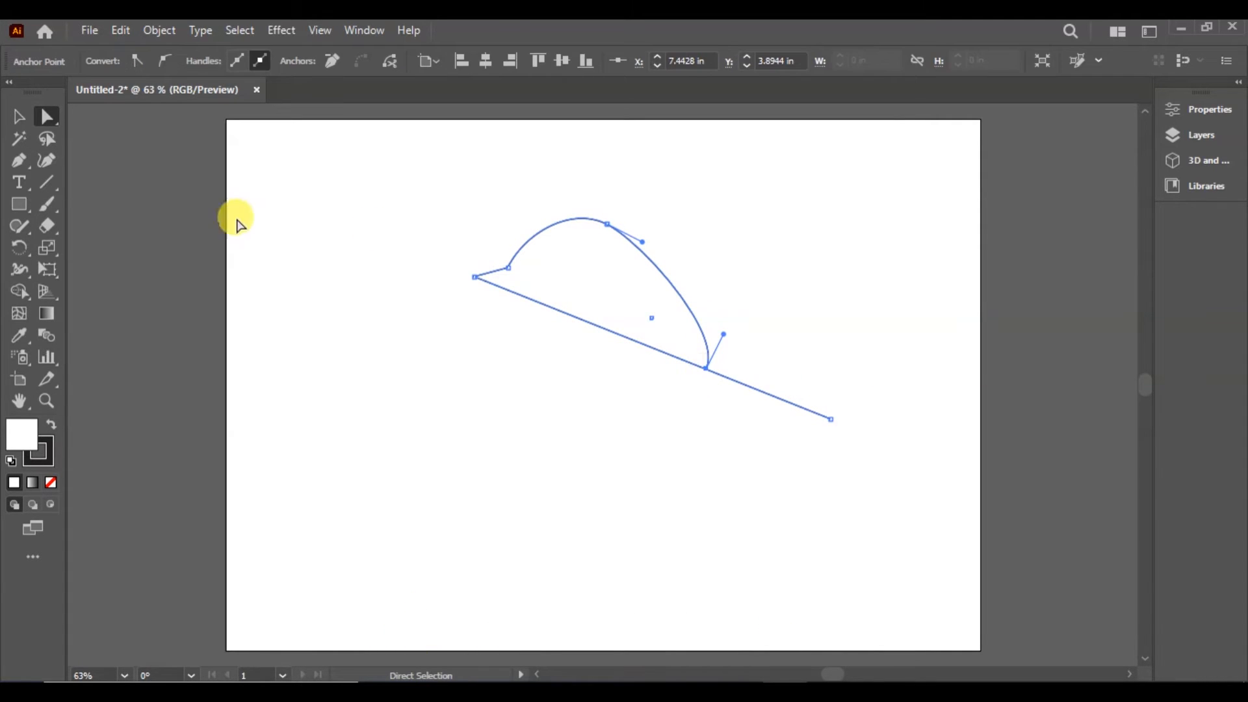
left_click(306, 204)
left_click_drag(508, 268, 511, 262)
mouse_move(598, 236)
left_mouse_down()
mouse_move(618, 206)
mouse_move(615, 217)
left_mouse_up()
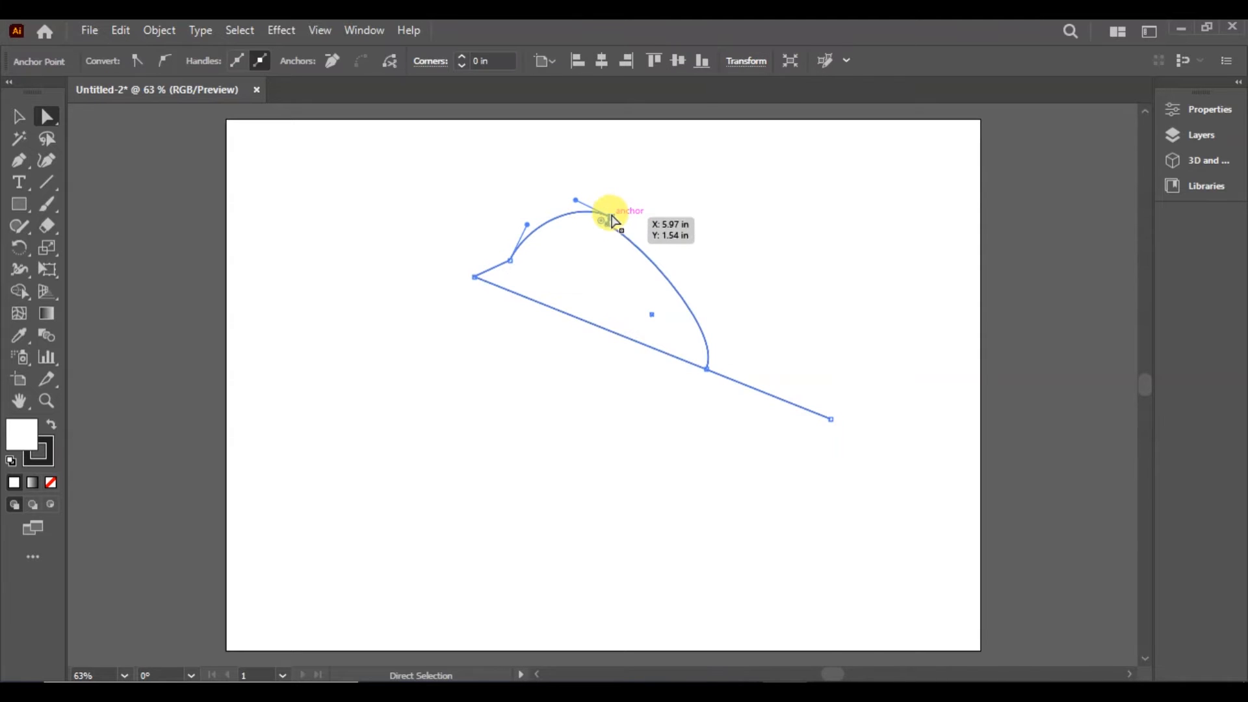
key("ctrl+z")
left_click(591, 217)
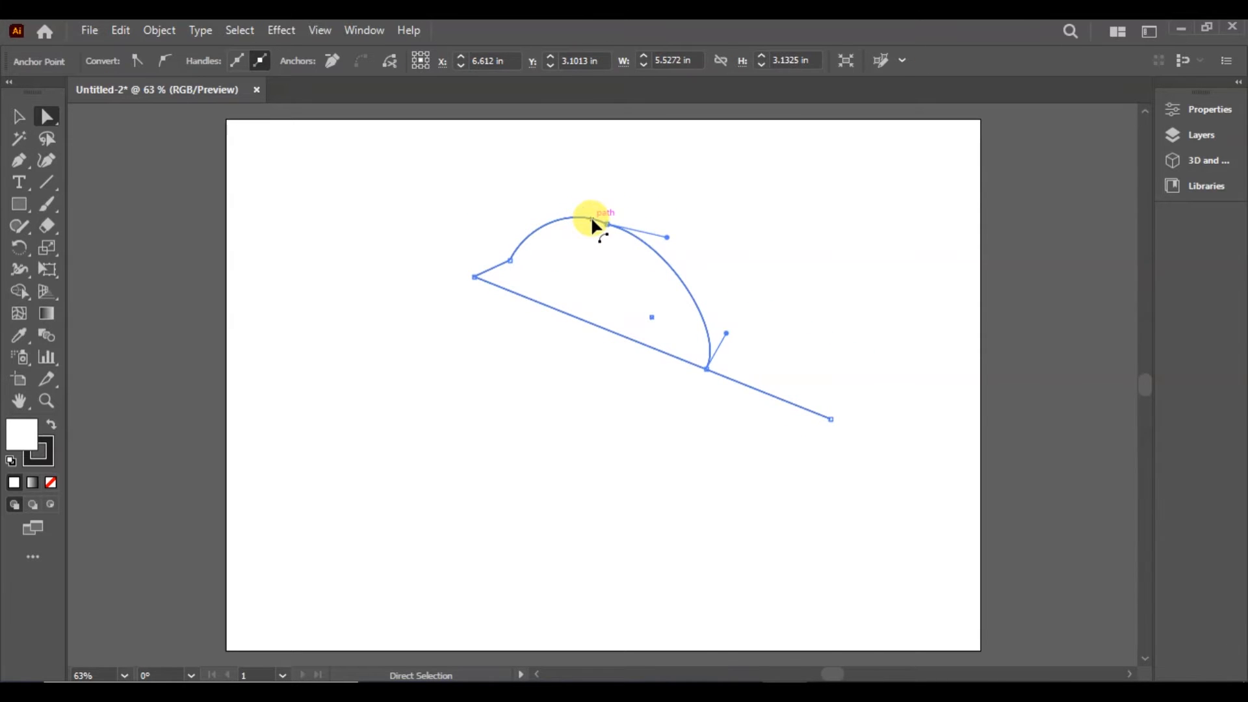
left_click(798, 259)
key("ctrl+z")
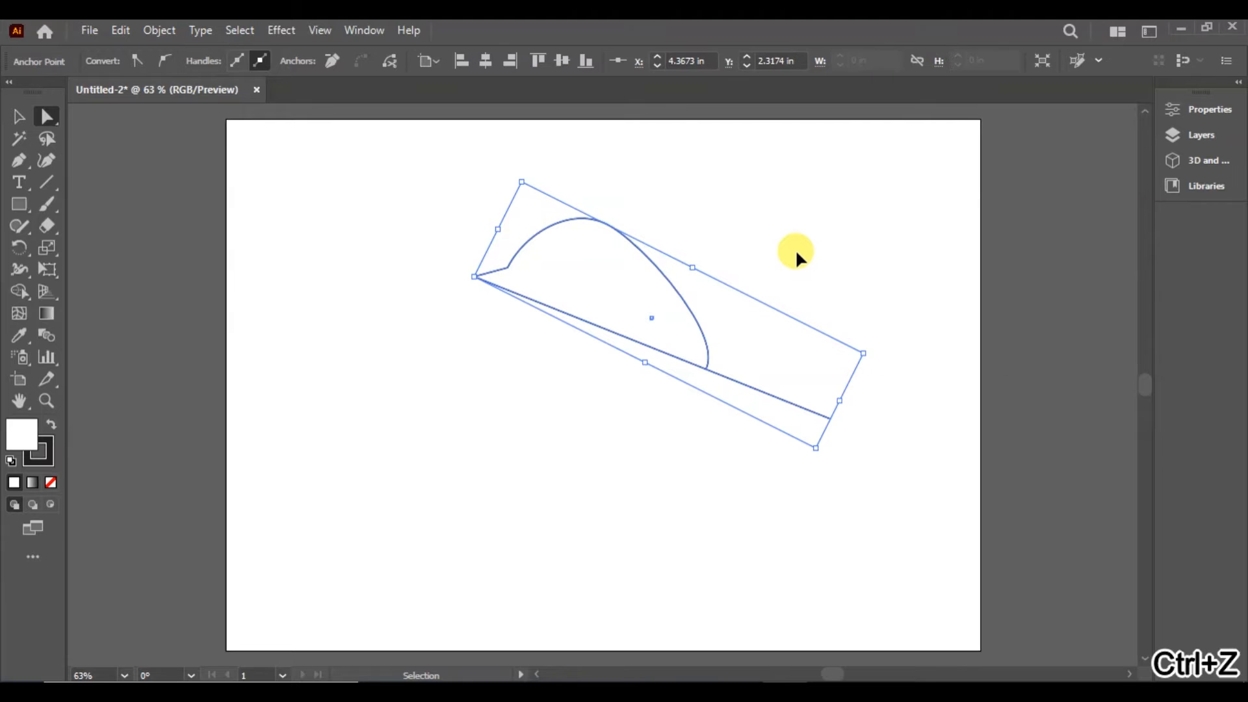
key("ctrl+z")
left_click(513, 459)
- Draw a large circle overlapping the lower part of the head and send it to the back
left_click_drag(18, 206, 123, 247)
left_click_drag(506, 211, 693, 406)
left_click_drag(602, 323, 596, 336)
right_click(597, 337)
left_click(827, 640)
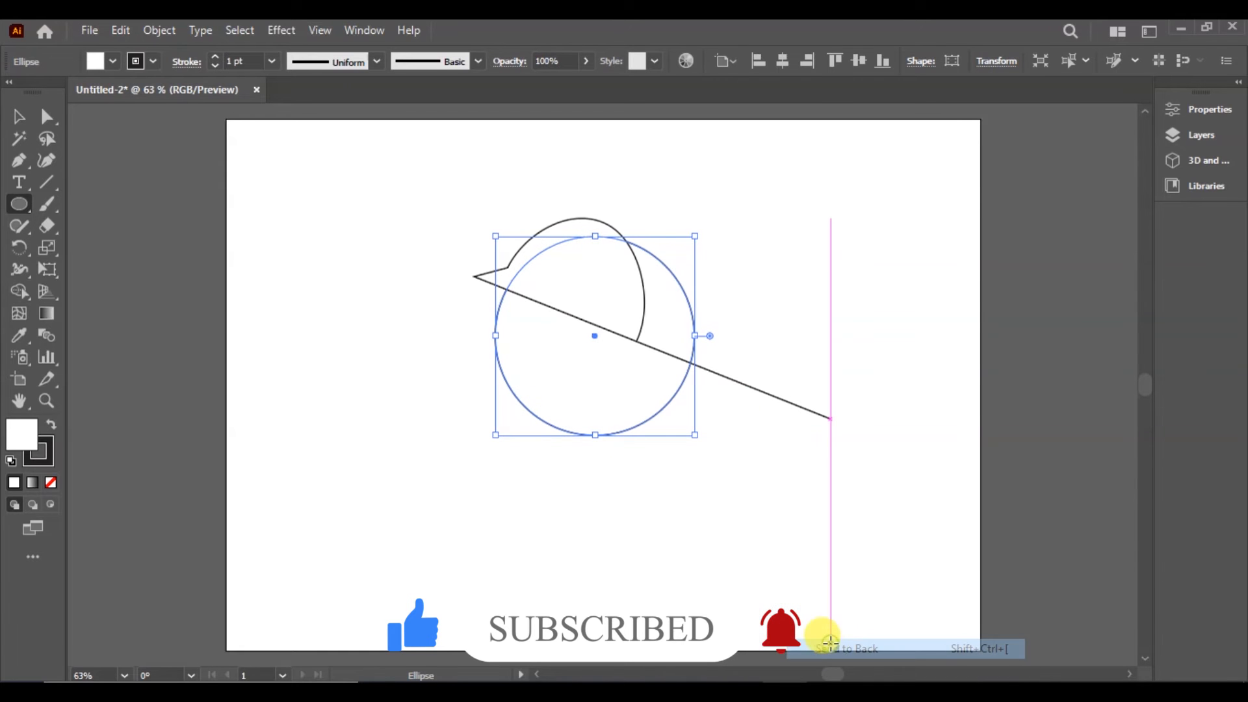
left_click(766, 493)
left_click(356, 390)
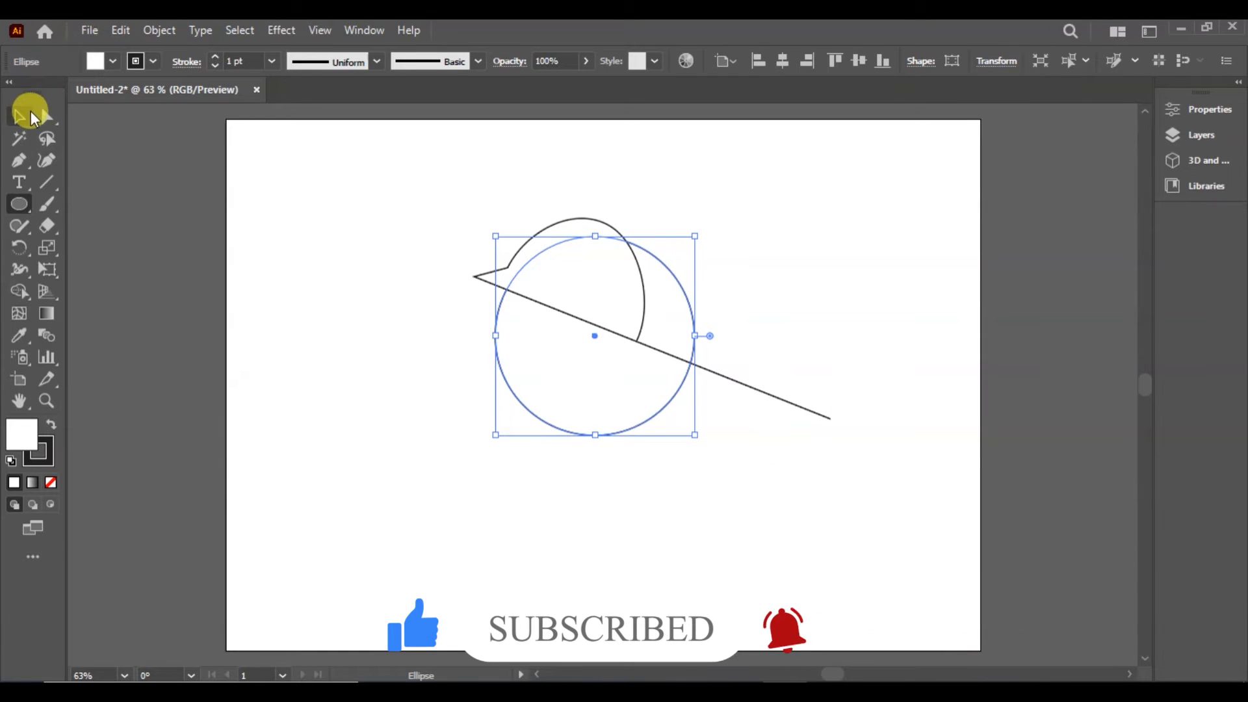
- Delete the circle's right anchor so only its left half remains
left_click(46, 117)
left_click(694, 336)
key("Delete")
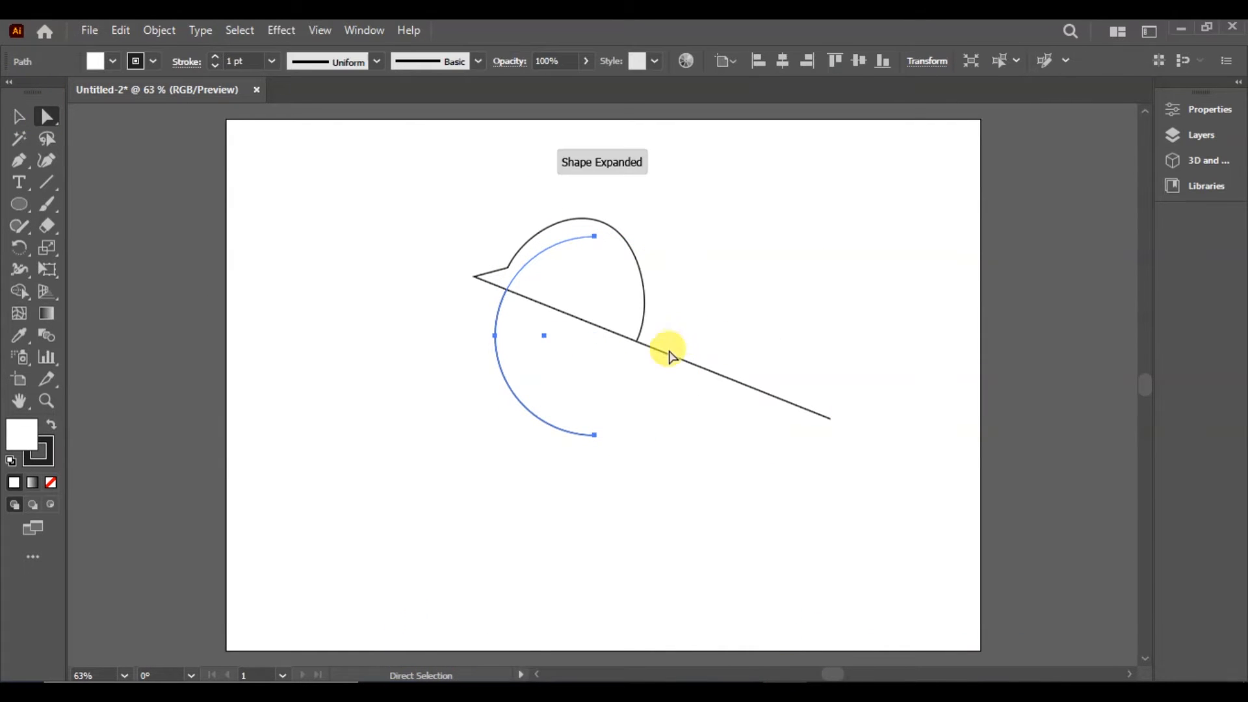
left_click(14, 119)
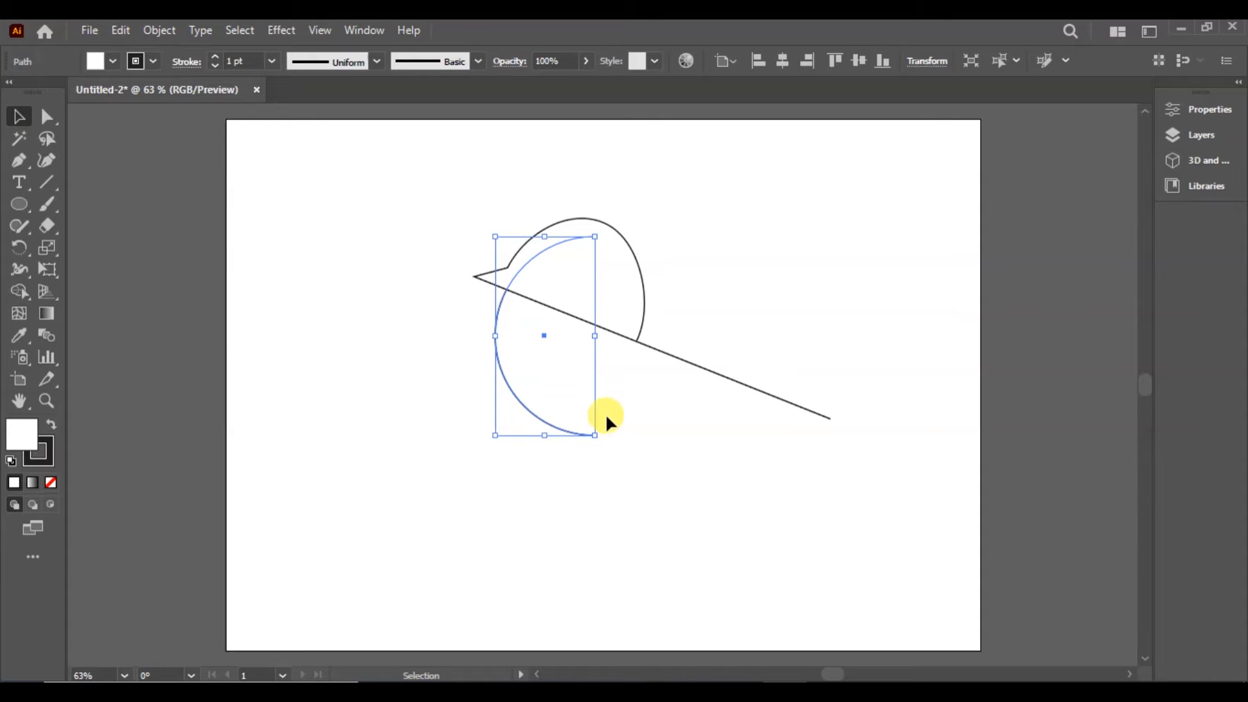
- Rotate the half circle and fit its open side against the long line beneath the head as the body
left_click_drag(489, 437, 677, 501)
left_click_drag(555, 319, 596, 351)
left_click(733, 553)
left_click(654, 348)
left_click(661, 448)
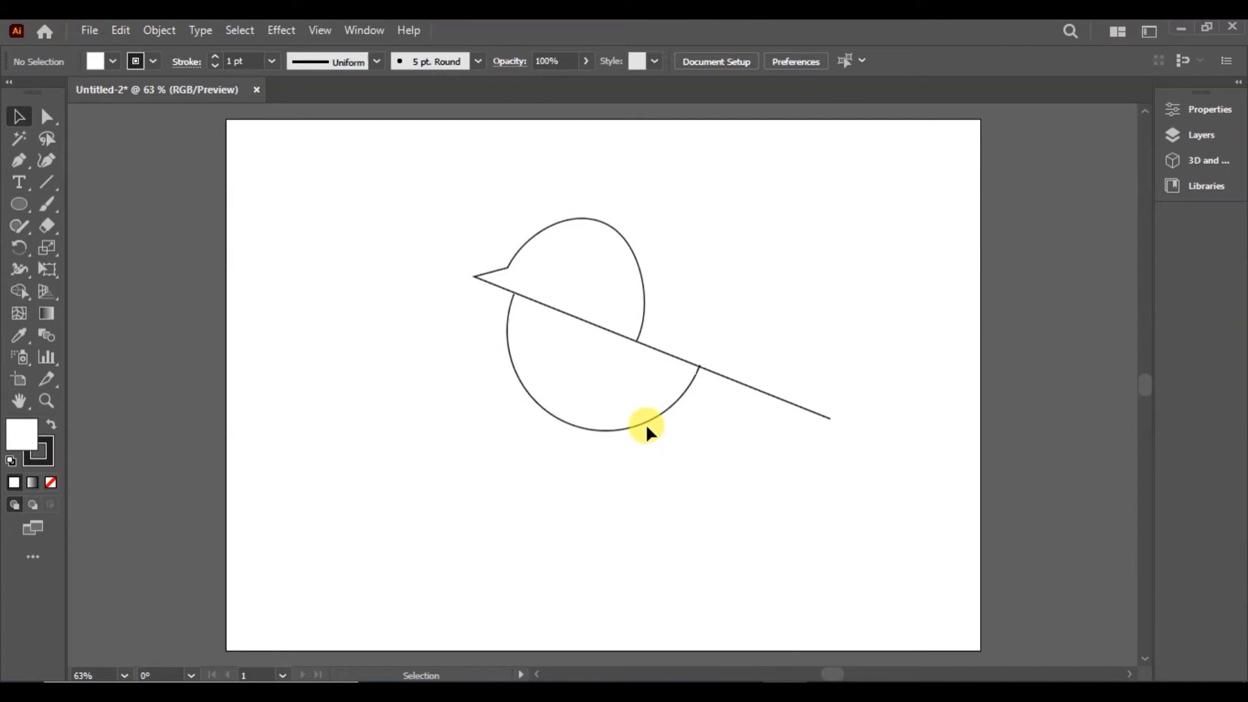
left_click_drag(645, 417, 626, 414)
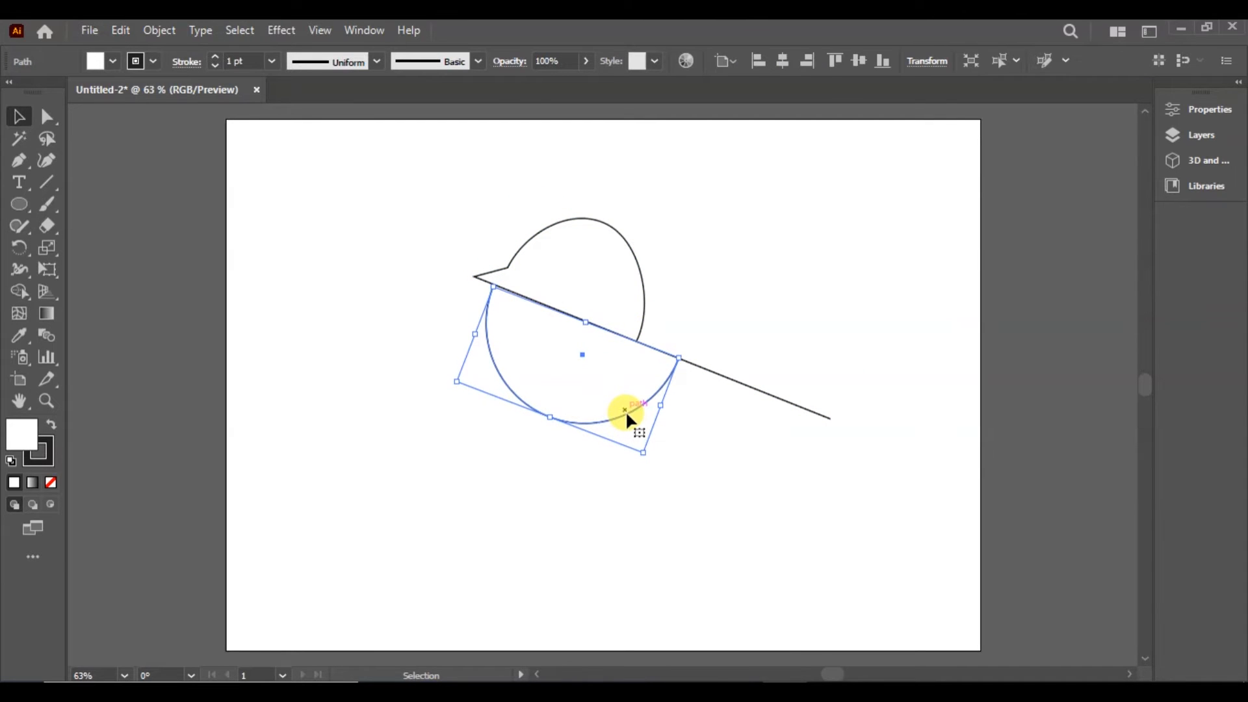
left_click_drag(642, 457, 648, 464)
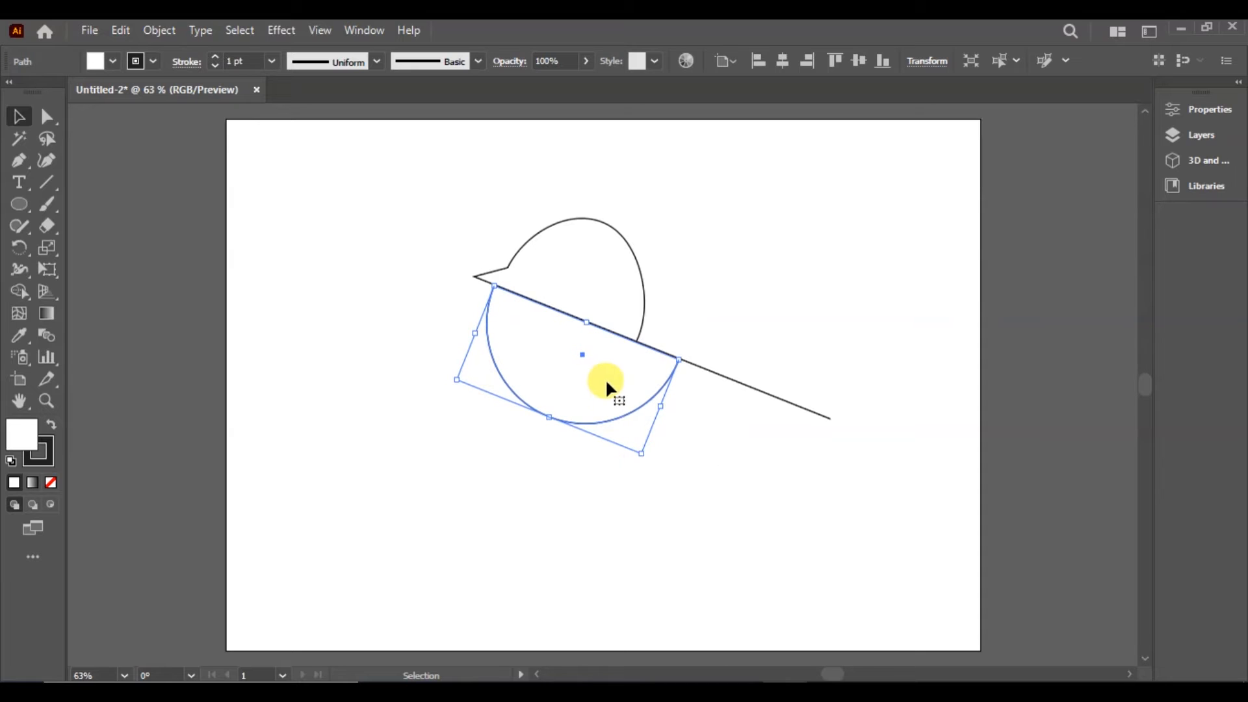
left_click_drag(604, 388, 577, 454)
key("ctrl+z")
key("ctrl+z")
left_click_drag(582, 356, 438, 508)
key("ctrl+z")
- Duplicate the half circle in place and scale the copy down to about 2.6 by 1.9 in as an inner arc
left_click_drag(580, 353, 552, 401)
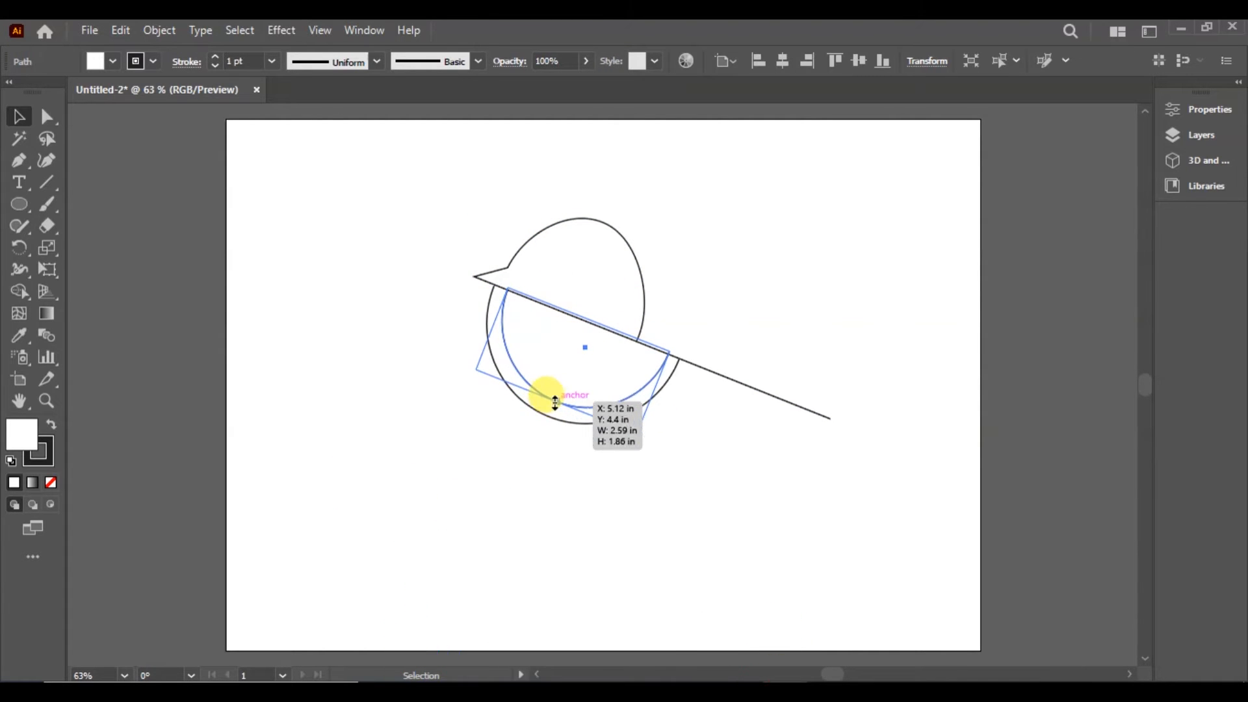
left_click(575, 492)
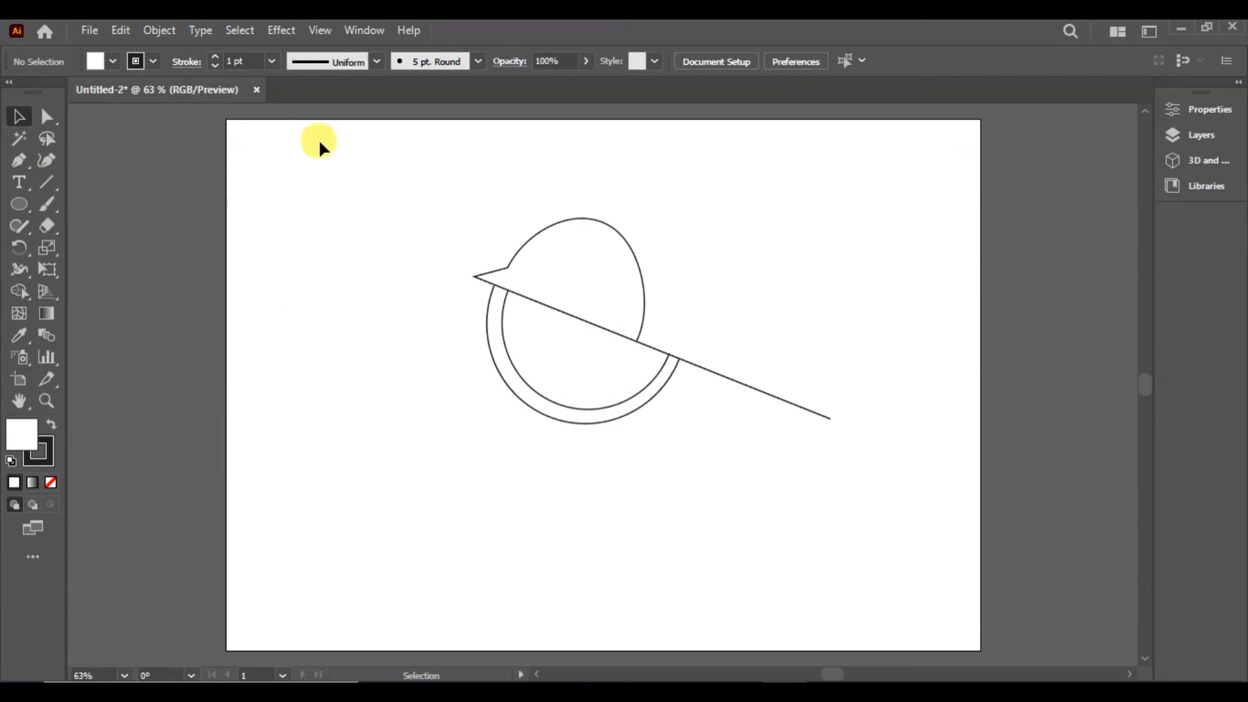
left_click(559, 310)
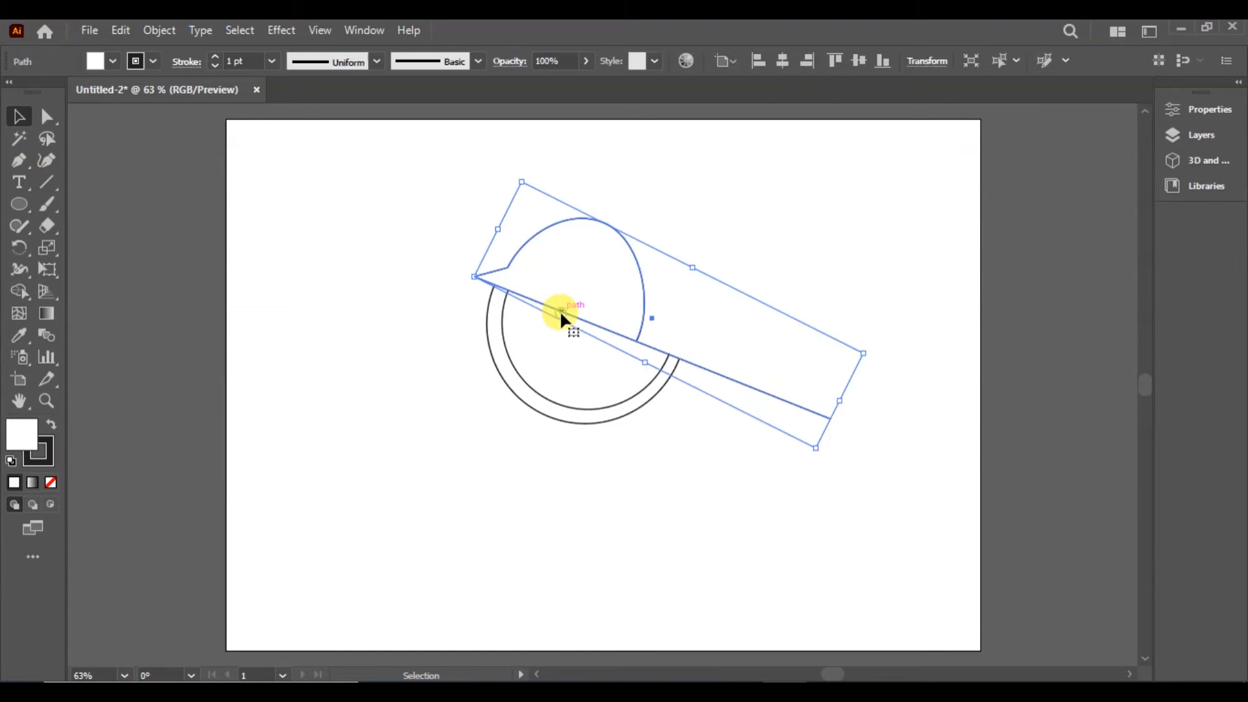
- Draw a long narrow rounded rectangle, rotate it to the long line's slope and place it along that line as the tail
left_click(18, 203)
left_click(74, 232)
left_click_drag(369, 431, 520, 554)
left_click(55, 119)
left_click(15, 114)
left_click_drag(554, 509, 550, 452)
left_click_drag(729, 442, 790, 416)
- Send the rounded tail bar to the back and nudge it so its upper edge meets the long line
right_click(793, 409)
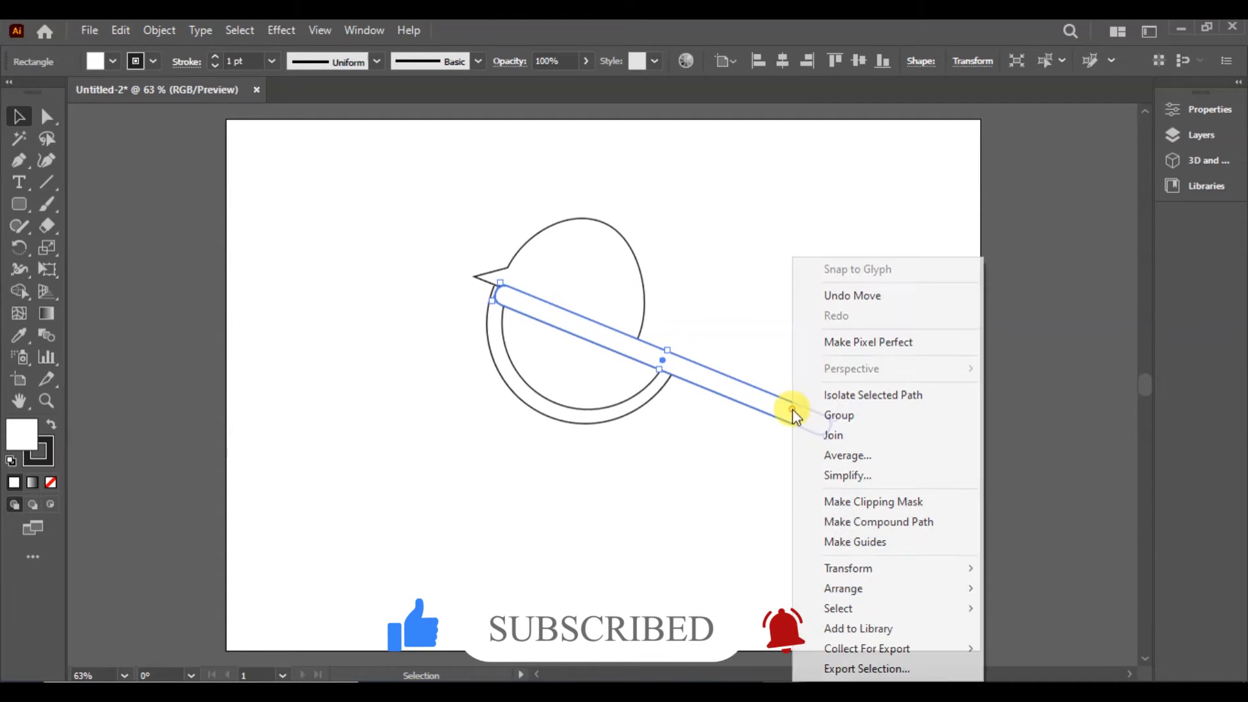
mouse_move(909, 588)
left_click(1049, 659)
left_click(749, 618)
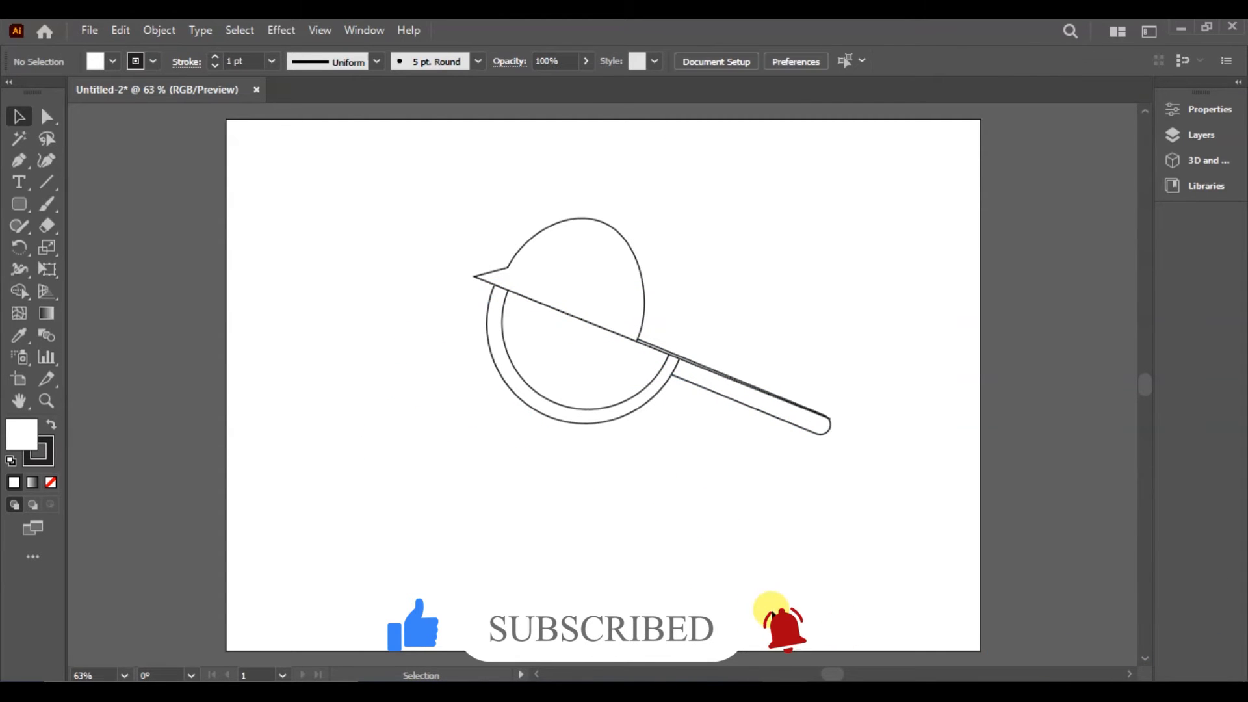
left_click(820, 434)
left_click(791, 541)
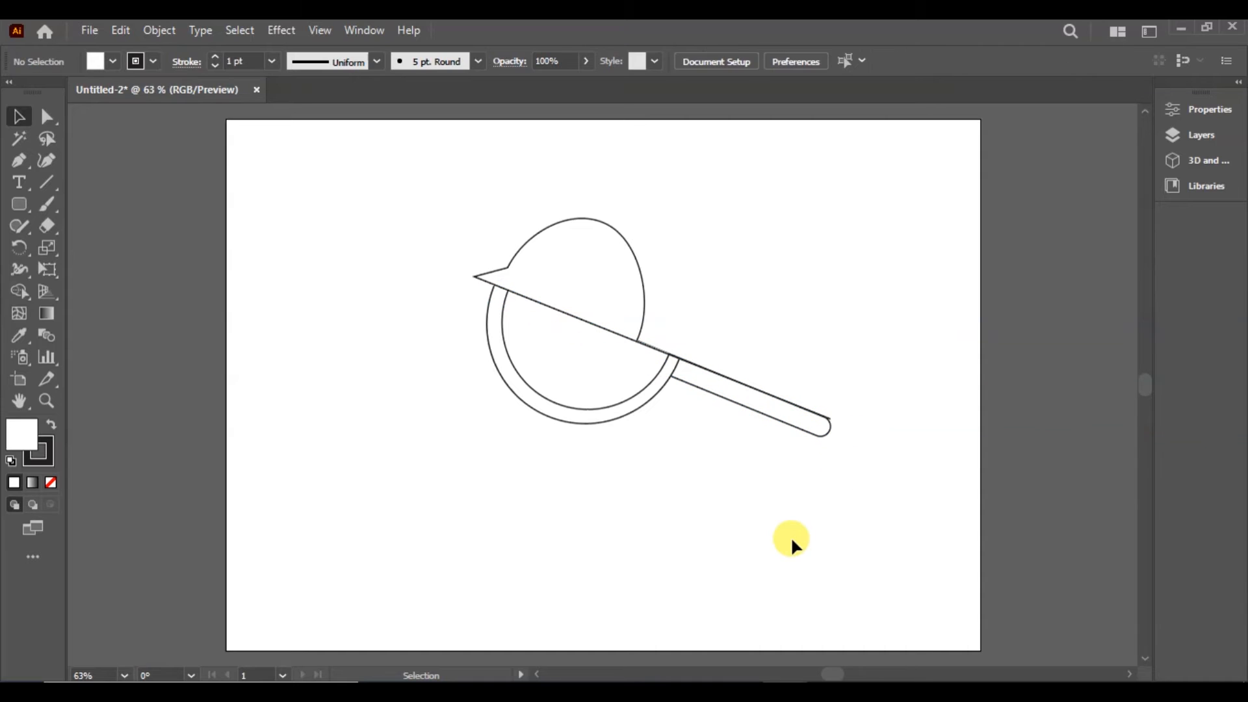
- Try to extend the head curve's lower endpoint along the line toward the tail, reshape the curve and delete its upper left segment
left_click(643, 340)
left_click(46, 116)
left_click_drag(636, 341, 710, 371)
key("ctrl+z")
left_click(636, 341)
left_click_drag(674, 264, 680, 248)
left_click(605, 224)
key("Delete")
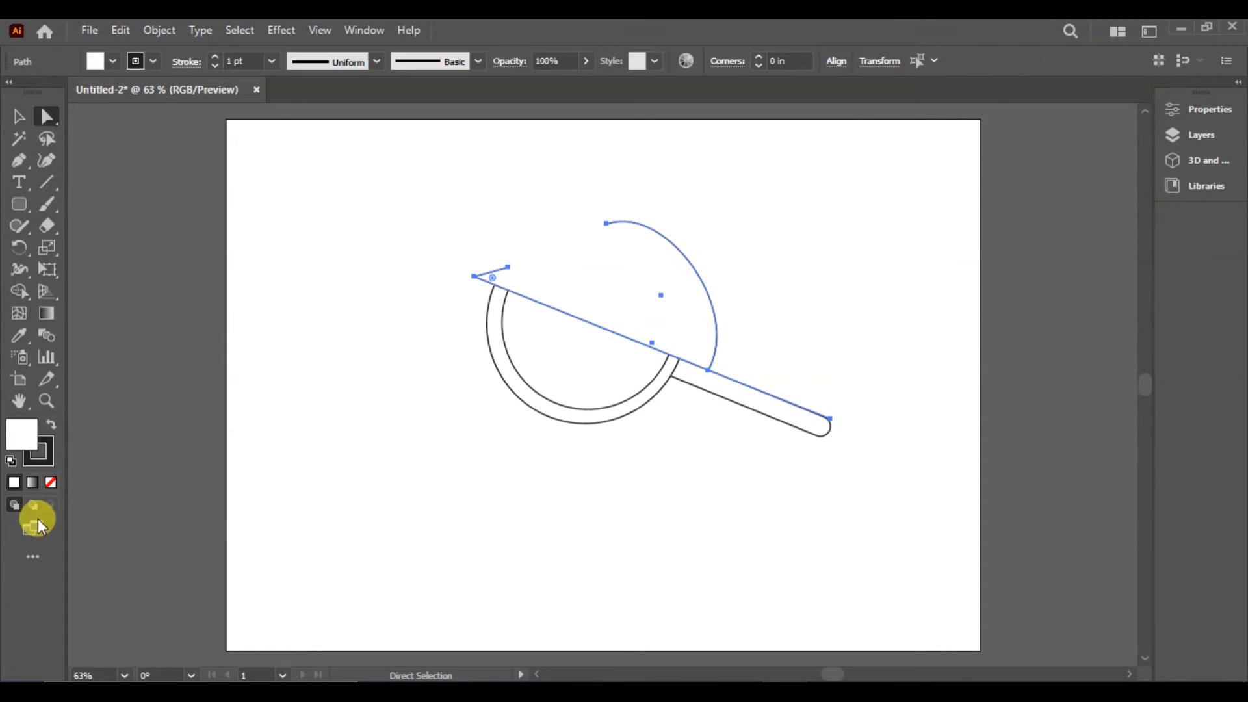
key("ctrl+z")
key("ctrl+z")
key("ctrl+z")
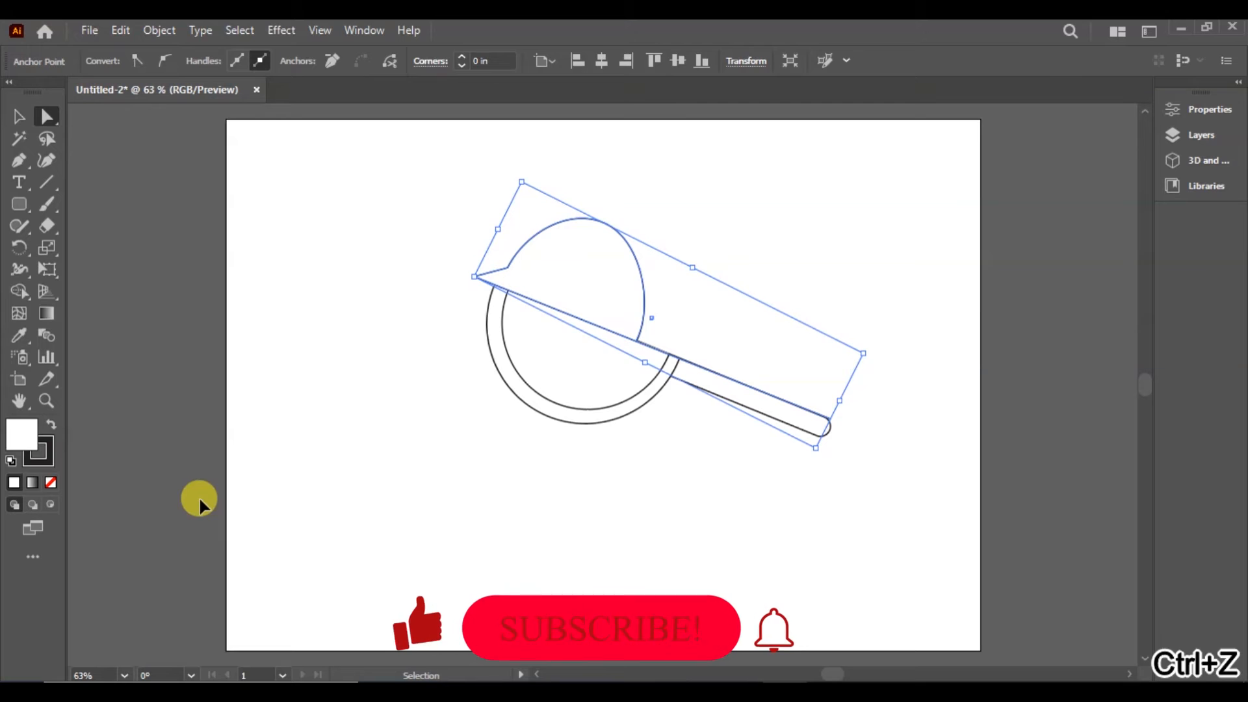
left_click(726, 284)
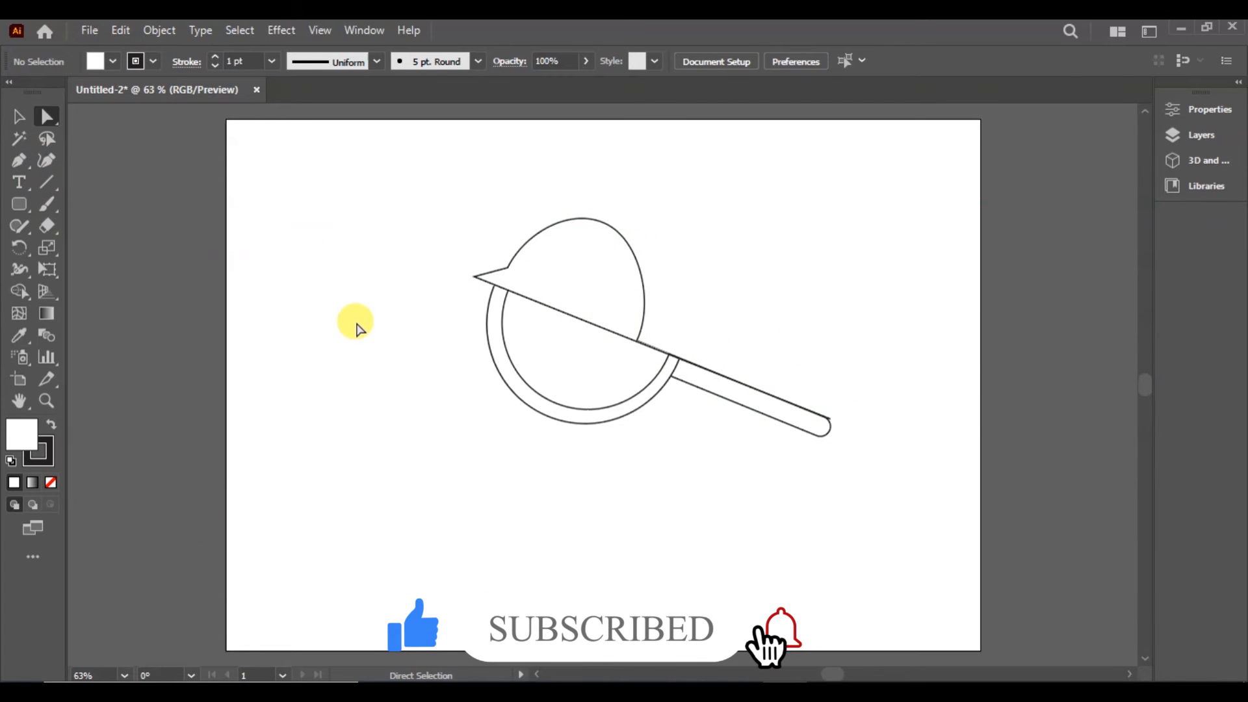
- Make a reflected copy of the inner half circle and place it above the long line, partly behind the head
left_click(557, 402)
right_click(561, 404)
mouse_move(741, 570)
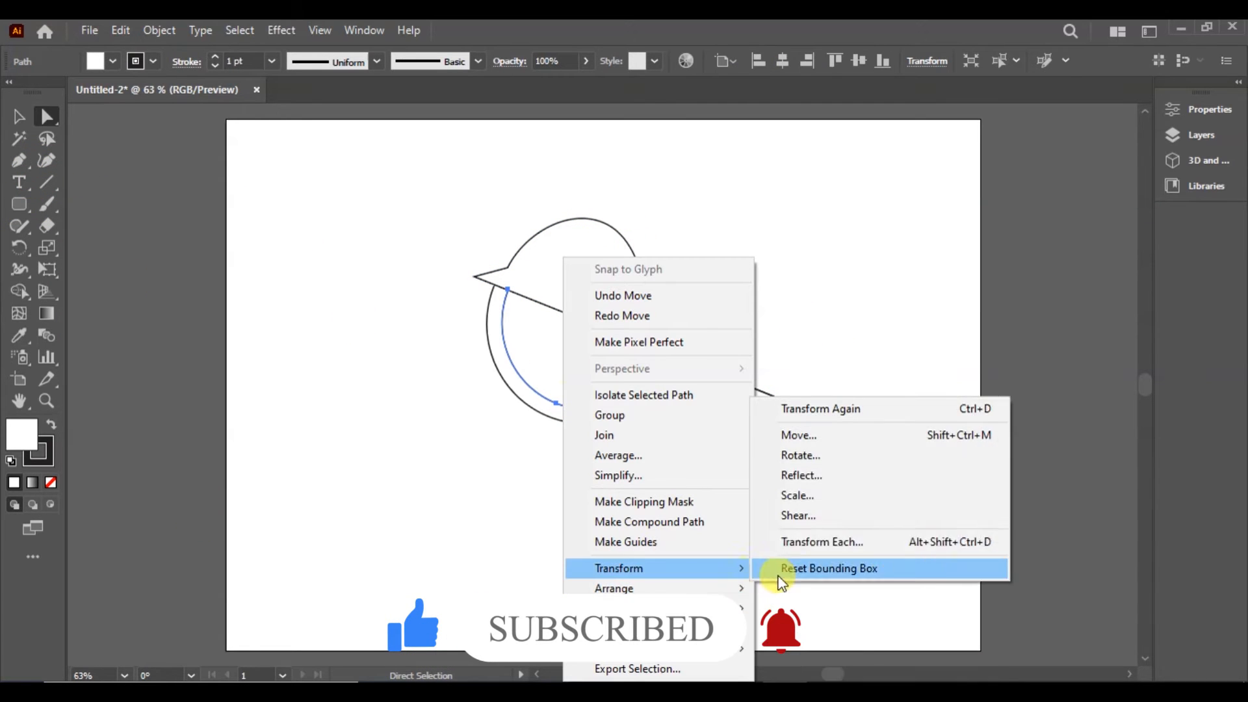
left_click(833, 475)
left_click(304, 478)
left_click(20, 123)
left_click_drag(682, 335, 444, 282)
left_click_drag(614, 370, 657, 306)
left_click_drag(644, 233, 604, 241)
left_click(808, 295)
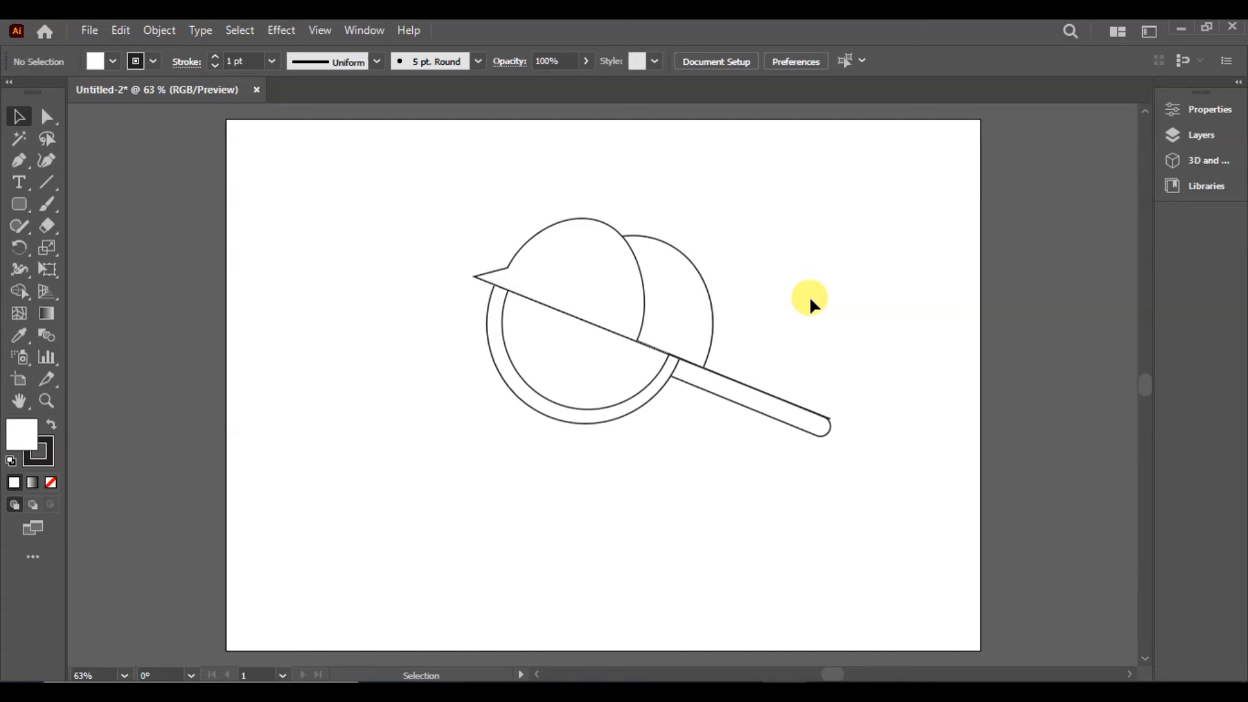
- Send the reflected half circle behind the head to the back of the stacking order
left_click(711, 333)
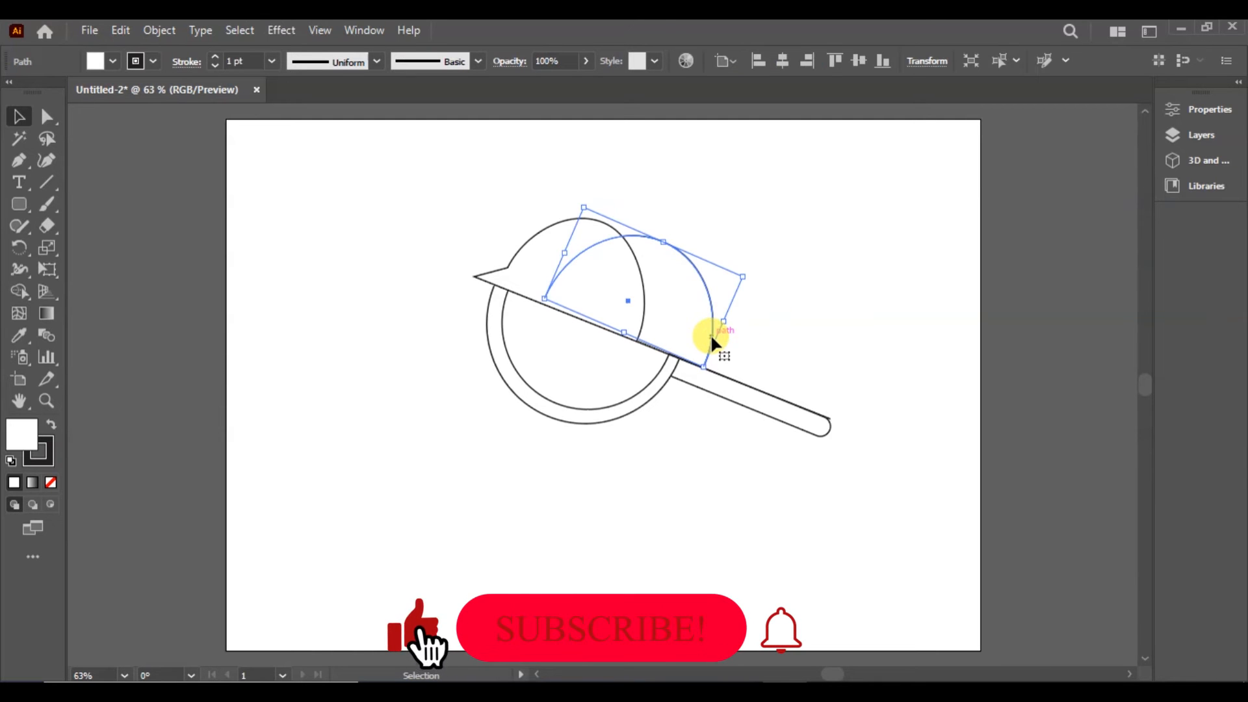
left_click(746, 351)
left_click(46, 116)
mouse_move(506, 274)
left_mouse_down()
mouse_move(497, 269)
mouse_move(529, 268)
mouse_move(511, 272)
left_mouse_up()
left_click(793, 223)
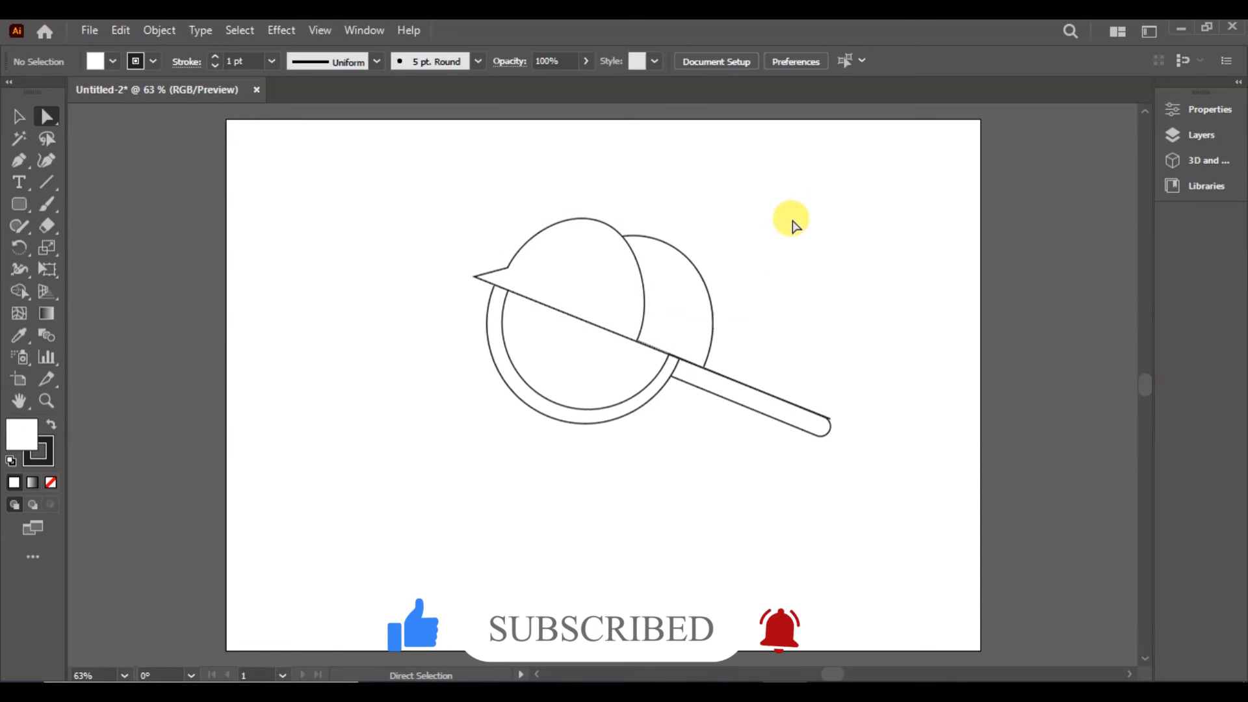
left_click(710, 317)
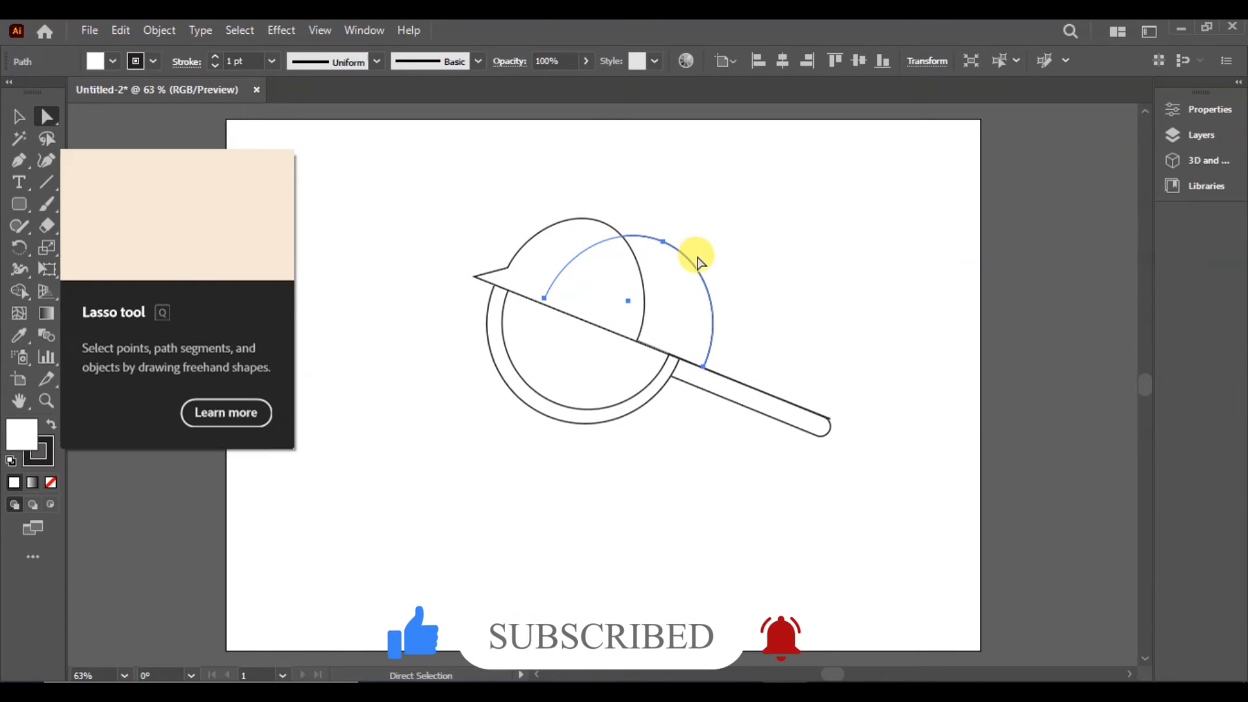
right_click(695, 258)
mouse_move(798, 592)
left_click(934, 649)
left_click(881, 588)
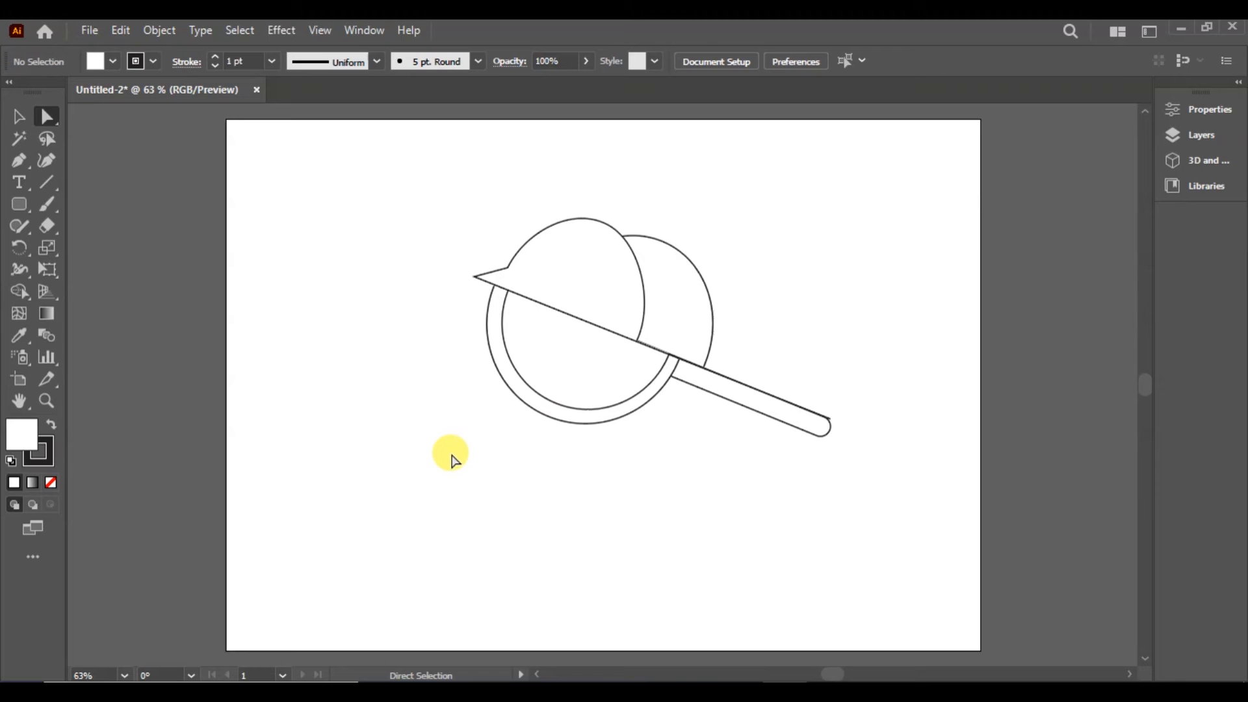
left_click(645, 298)
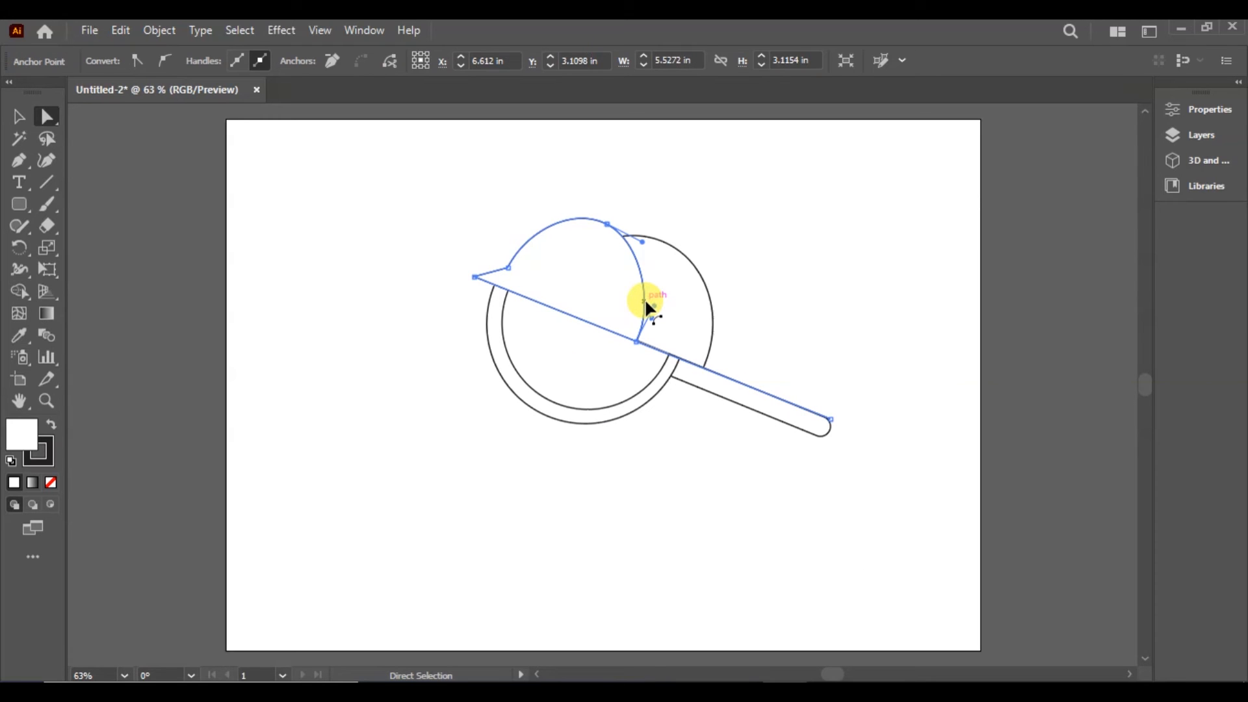
left_click(816, 254)
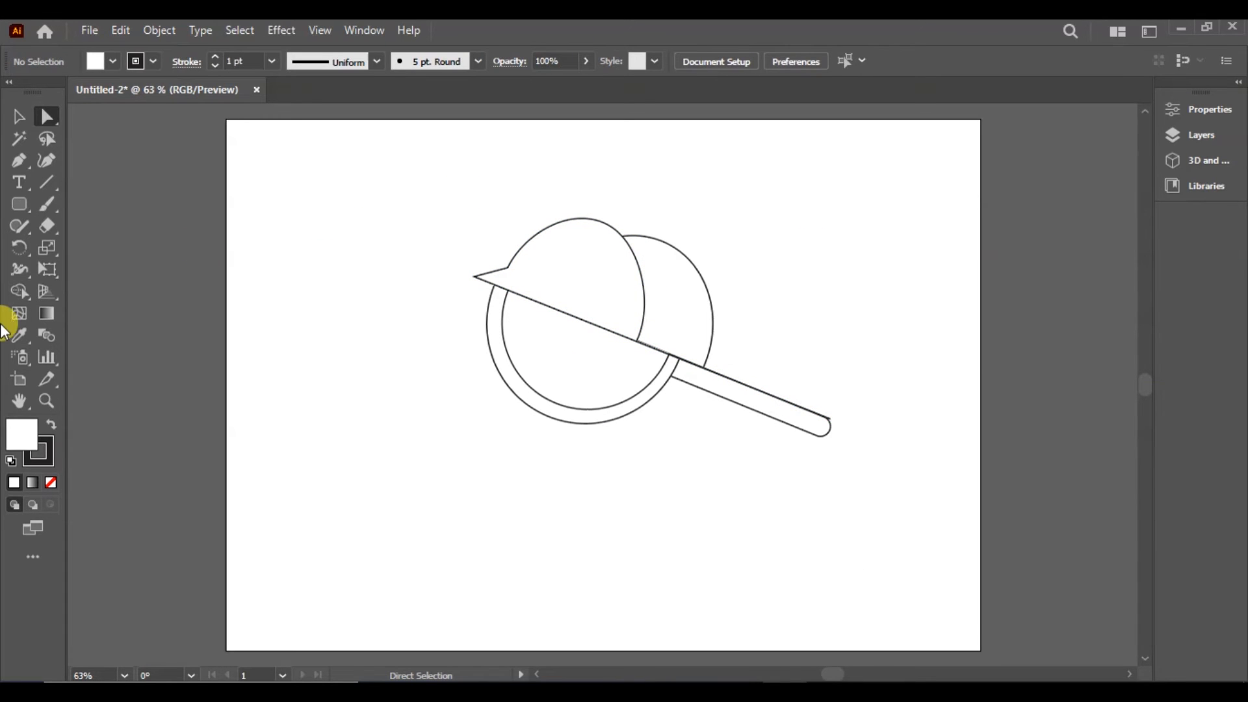
- Scale the two lower half circles down slightly together, keeping their flat edge on the long line beneath the beak
left_click(550, 401)
left_click(19, 116)
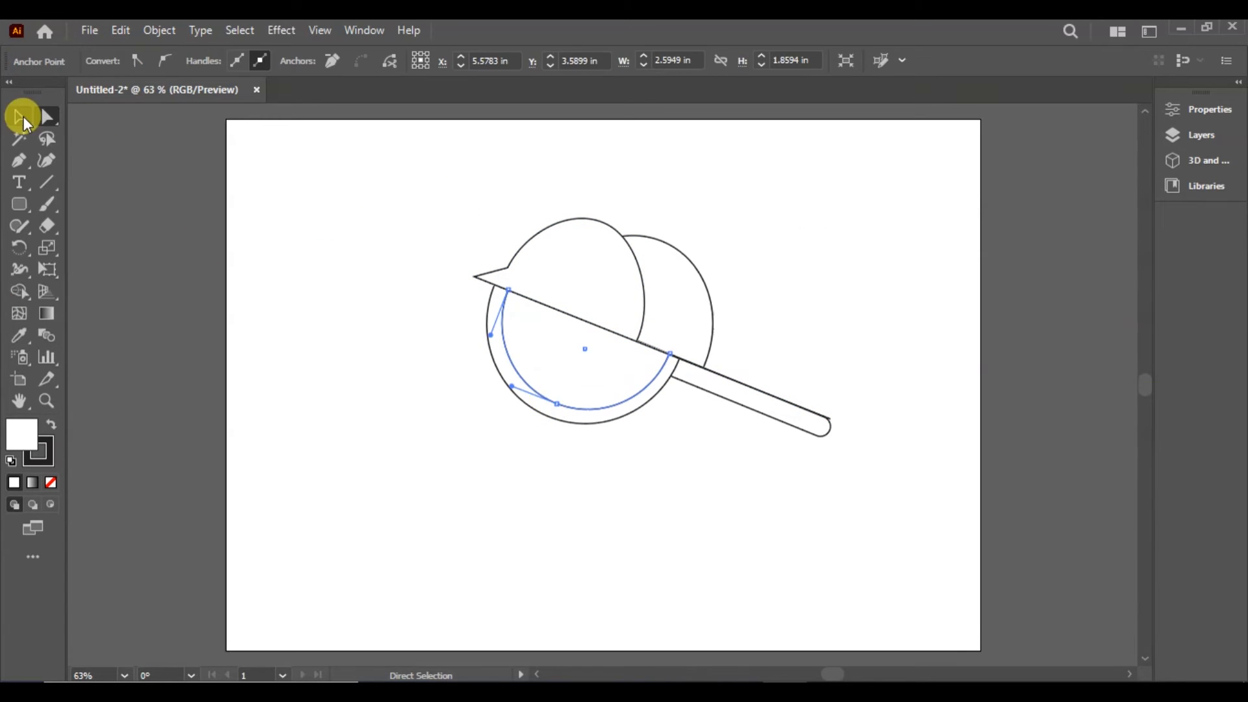
mouse_move(634, 443)
left_mouse_down()
mouse_move(613, 420)
mouse_move(628, 436)
left_mouse_up()
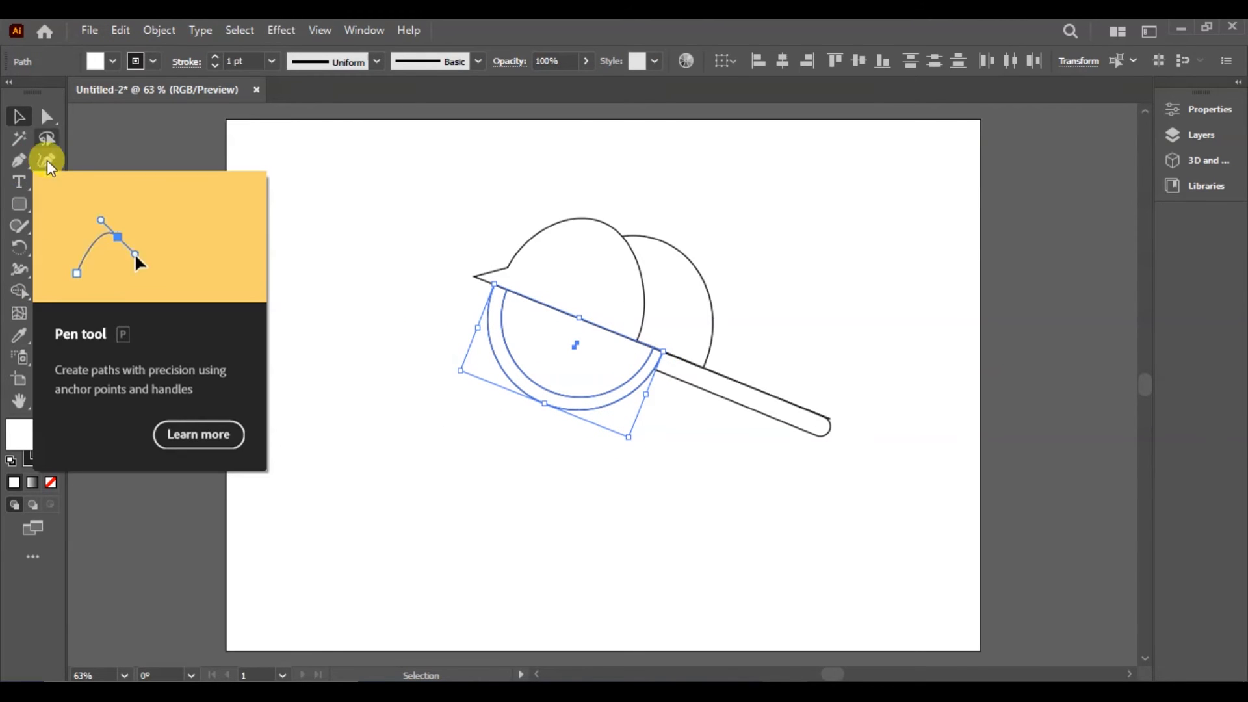
- Draw a slanted 7 pt leg line below the body, duplicate it as a parallel second leg and add a foot line across both ends
left_click(46, 182)
left_click_drag(519, 388, 492, 456)
left_click(272, 61)
left_click(283, 257)
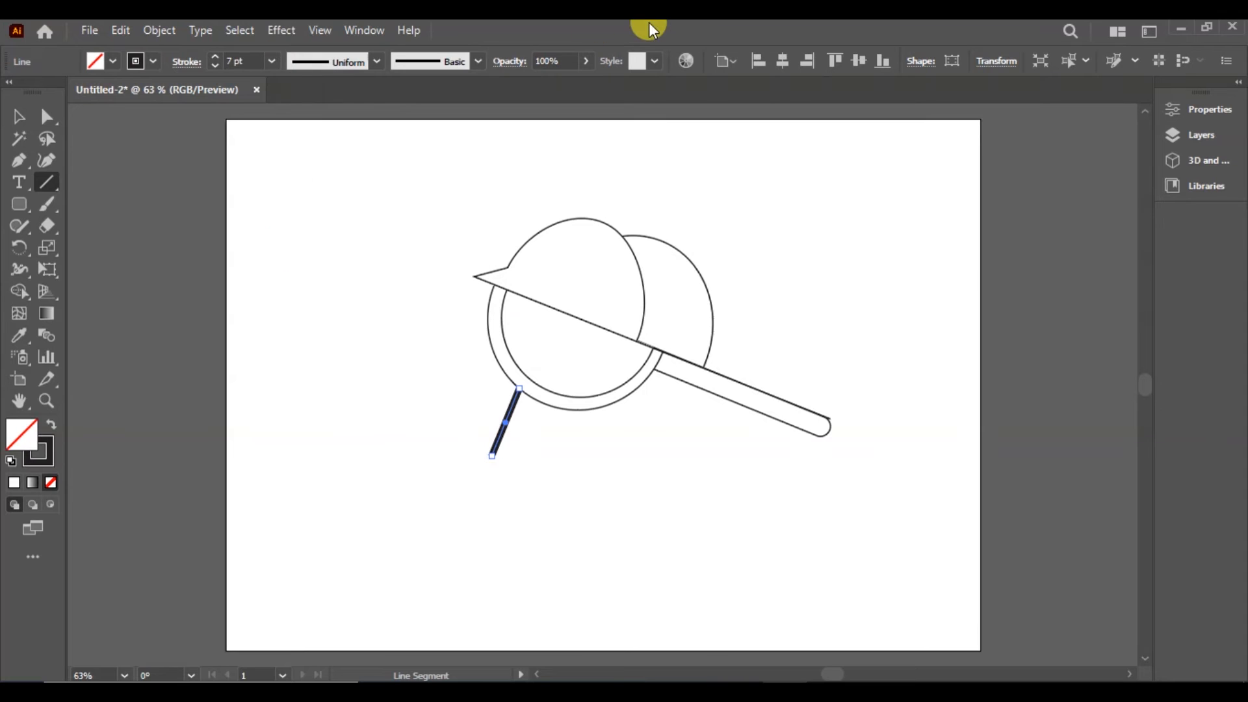
left_click(22, 114)
left_click_drag(509, 409, 551, 427)
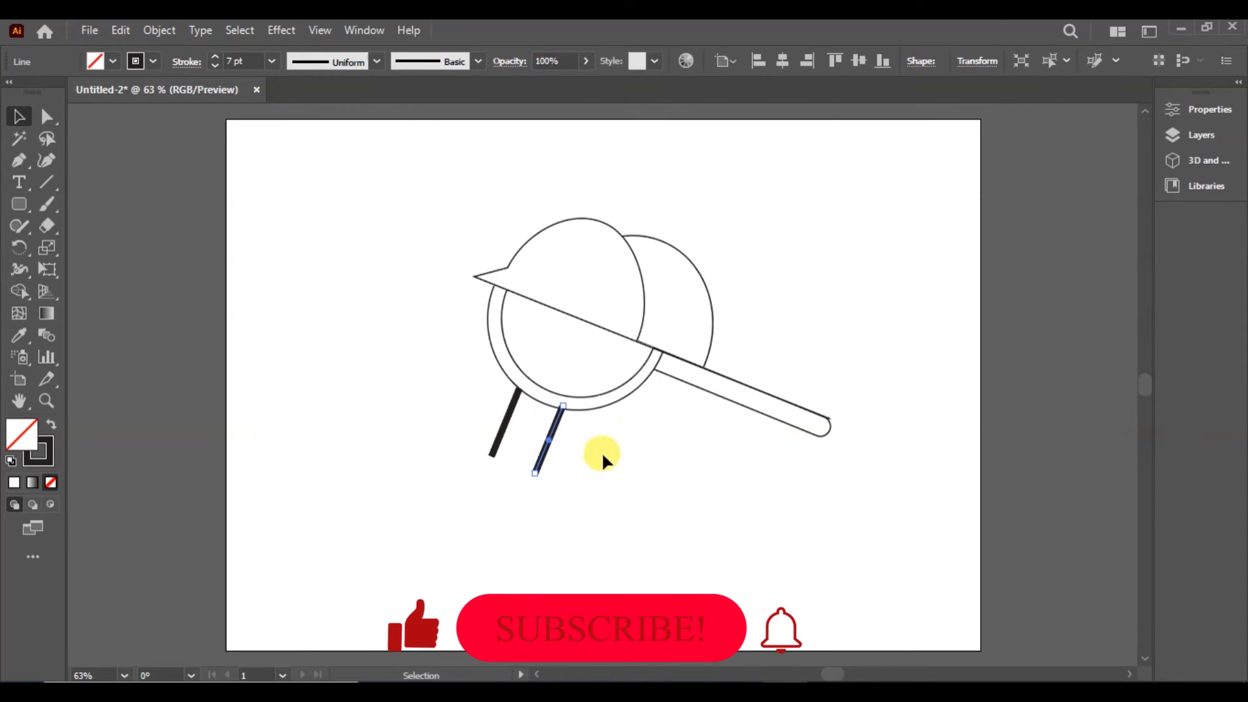
left_click(602, 451)
left_click(47, 182)
left_click_drag(462, 447, 565, 490)
- Set the stroke weight of all the bird's paths to 7 pt
left_click(22, 116)
left_click_drag(490, 189, 845, 510)
left_click(272, 62)
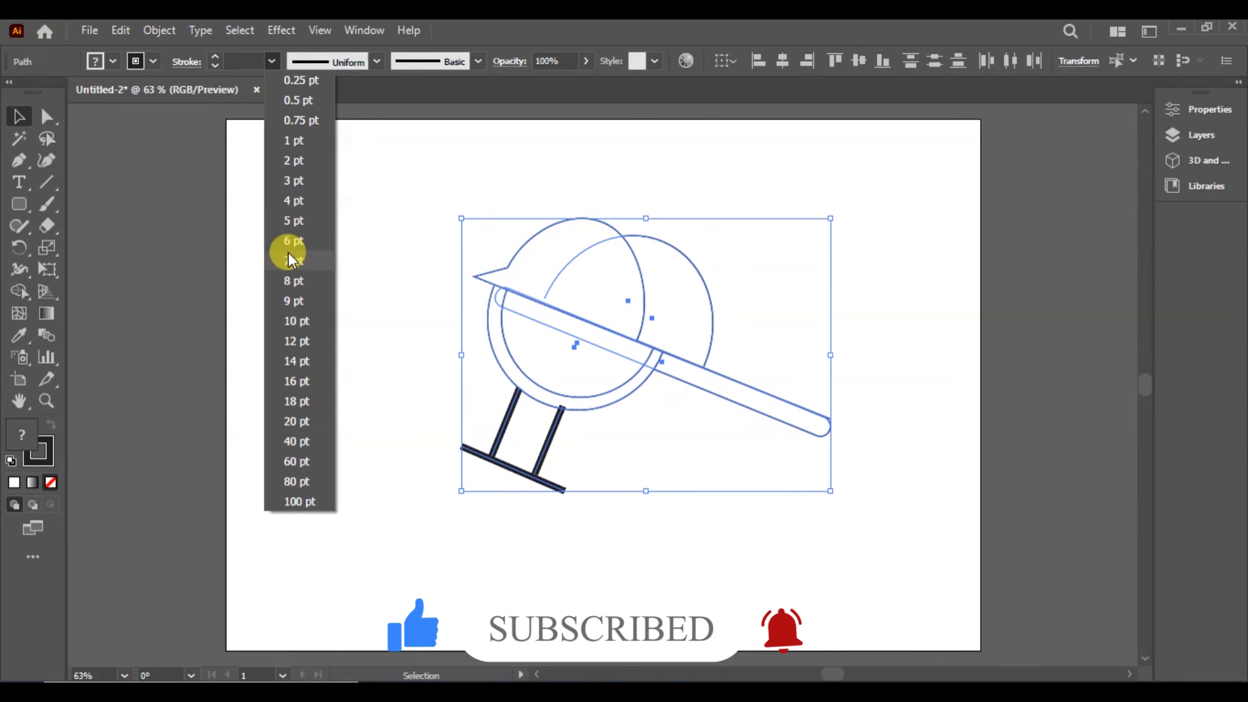
left_click(290, 261)
left_click(486, 194)
- Draw a small circle inside the head as the eye and give it a thin stroke
left_click_drag(21, 212, 63, 250)
left_click_drag(543, 253, 563, 273)
left_click(272, 61)
left_click(296, 154)
left_click(314, 186)
left_click(389, 392)
left_click(19, 120)
left_click(892, 398)
- Scale the whole bird down slightly and rotate it a little
left_click_drag(895, 278, 343, 559)
left_click(431, 176)
left_click_drag(441, 165, 871, 597)
left_click_drag(830, 491, 788, 449)
left_click_drag(799, 228, 761, 189)
left_click_drag(791, 236, 791, 235)
left_click(906, 282)
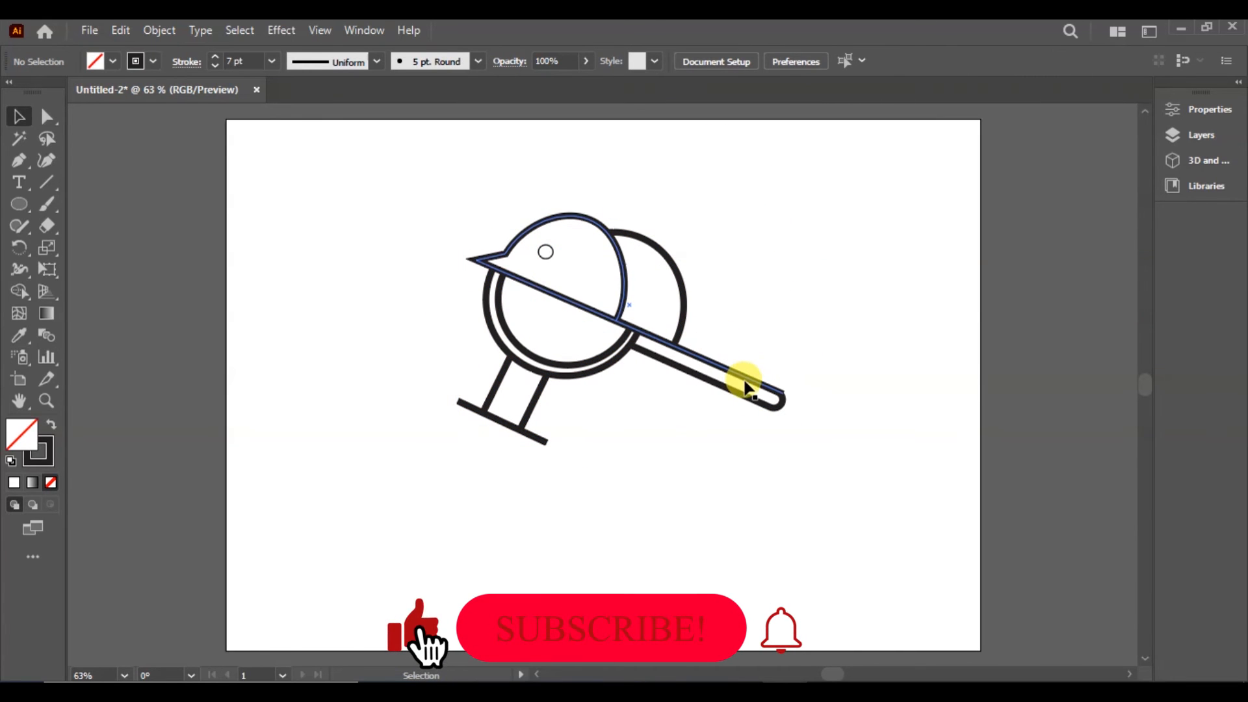
- Rotate the whole bird until the long line is nearly horizontal and the legs stand upright
left_click_drag(775, 219, 442, 442)
left_click_drag(791, 448, 766, 356)
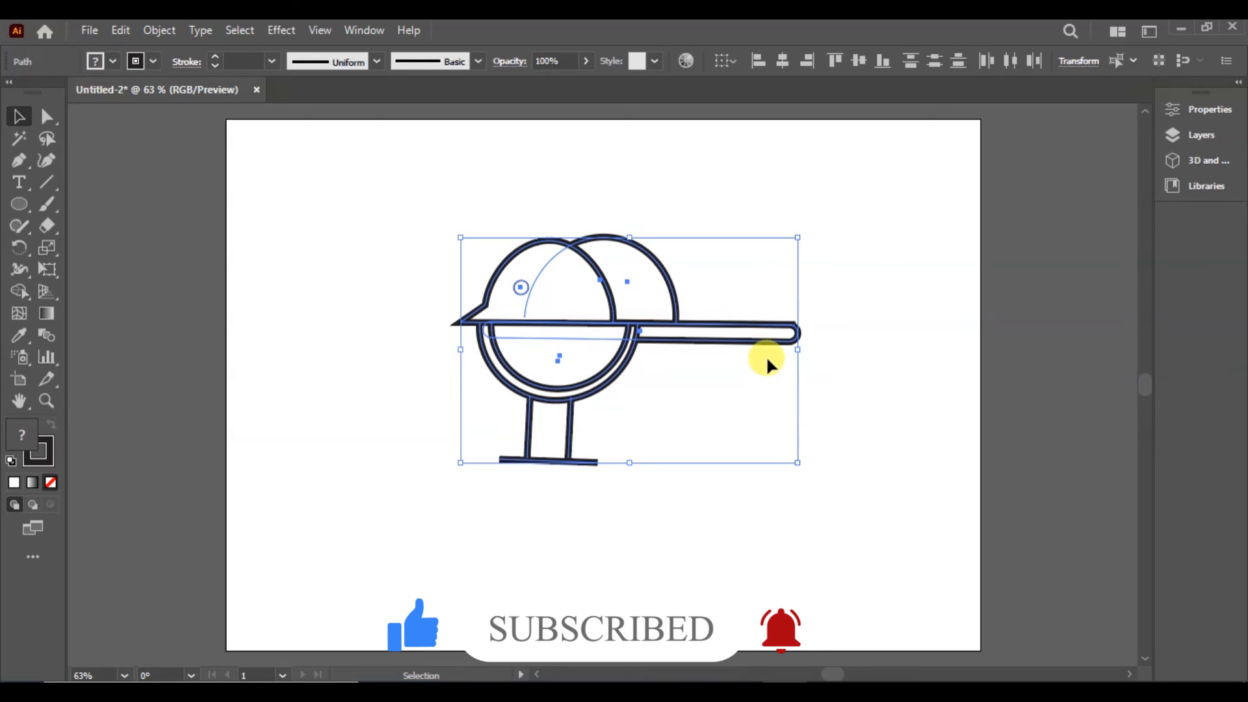
left_click(895, 332)
- Rotate the head, body and tail without the legs so that the tail slopes downward
left_click_drag(807, 219, 458, 321)
left_click_drag(805, 390, 566, 385)
left_click(641, 425)
- Group the leg and foot lines, move the group up against the body and send it to the back
left_click_drag(569, 434, 570, 441)
left_click(598, 438)
key("ctrl+z")
left_click_drag(640, 422, 485, 454)
key("ctrl+g")
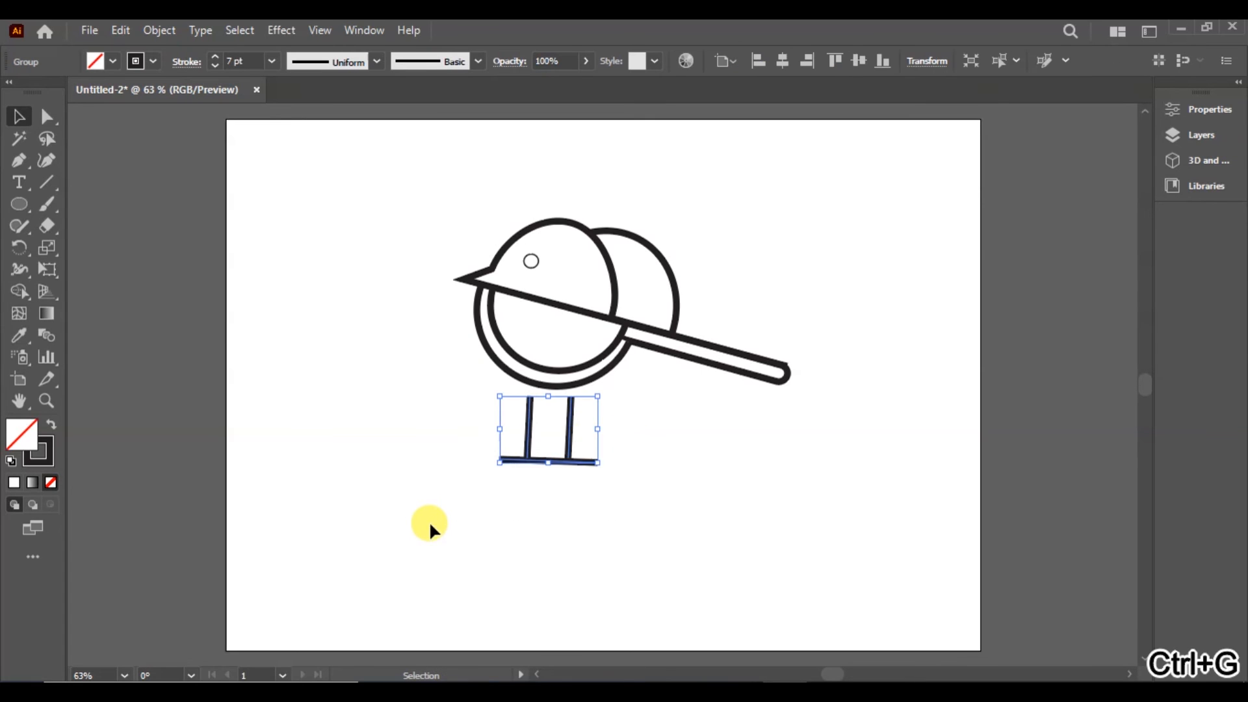
left_click_drag(578, 436, 570, 406)
right_click(564, 400)
left_click(779, 368)
left_click(787, 435)
- Swap the eye circle's fill and stroke to make it a solid dark dot
left_click(531, 260)
left_click(51, 425)
left_click(305, 439)
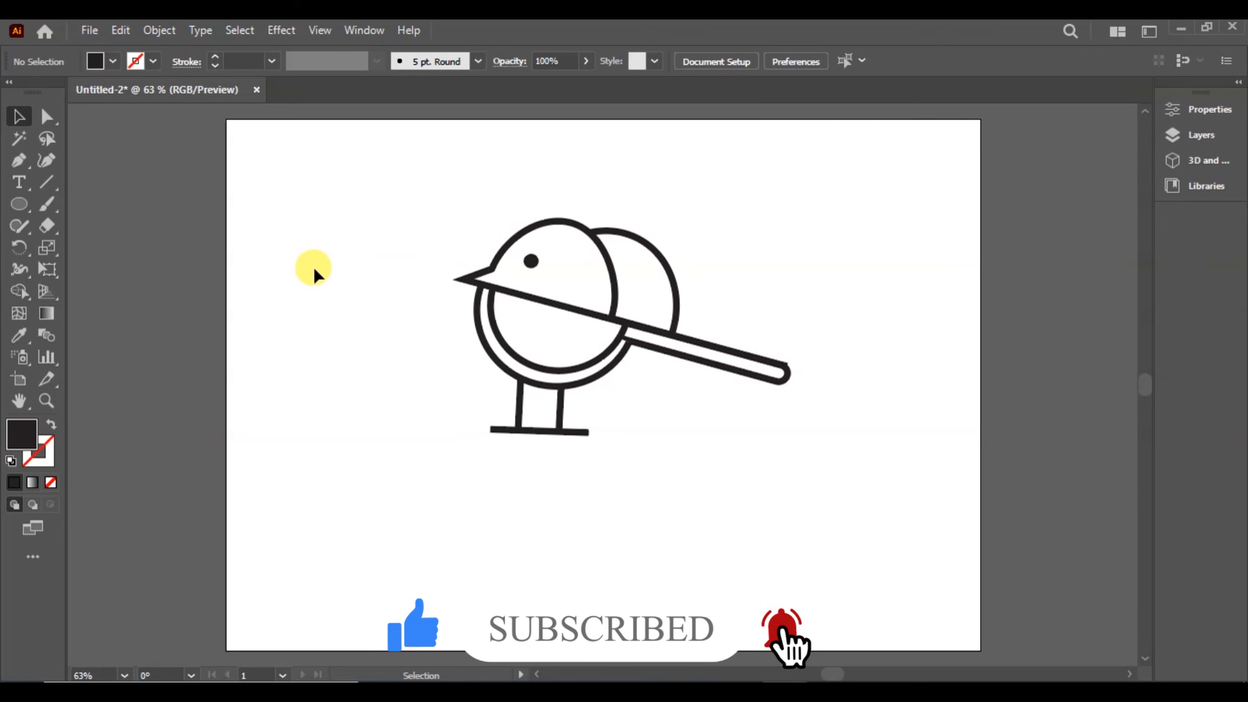
- Send the rounded tail bar to the back of the stacking order
left_click(608, 269)
left_click(820, 214)
left_click(648, 342)
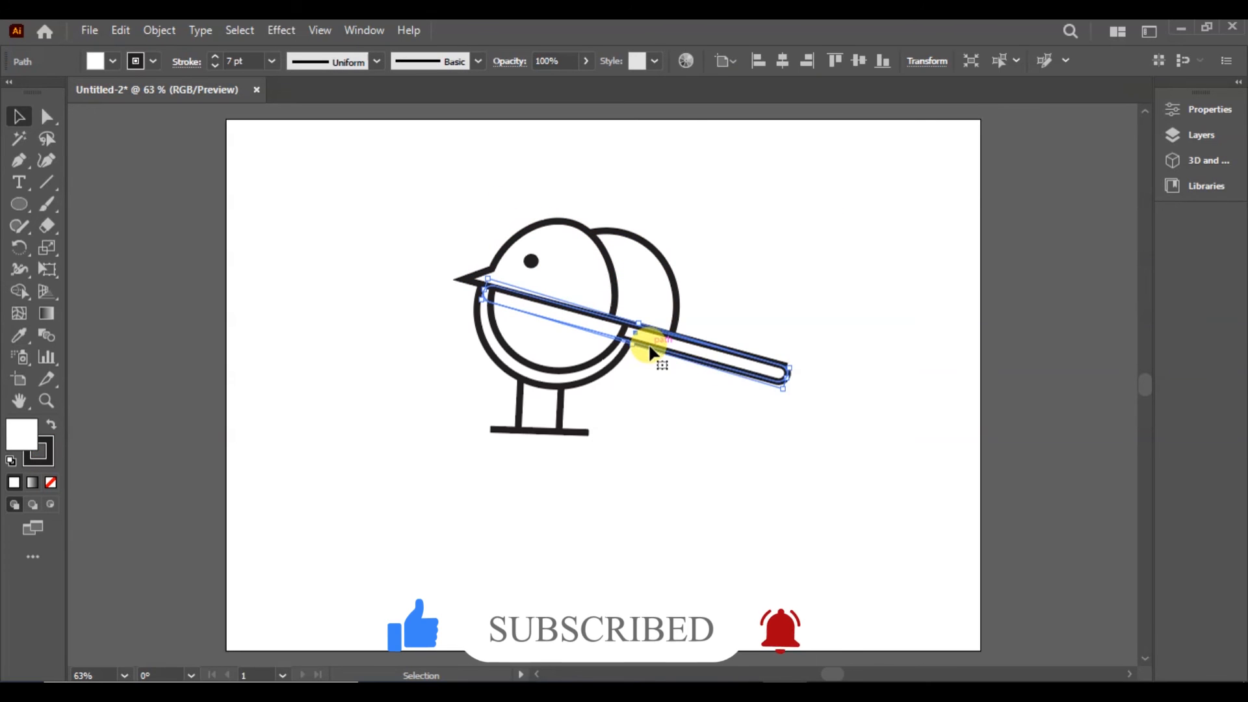
right_click(649, 342)
mouse_move(787, 589)
left_click(896, 648)
left_click(610, 384)
left_click(611, 354)
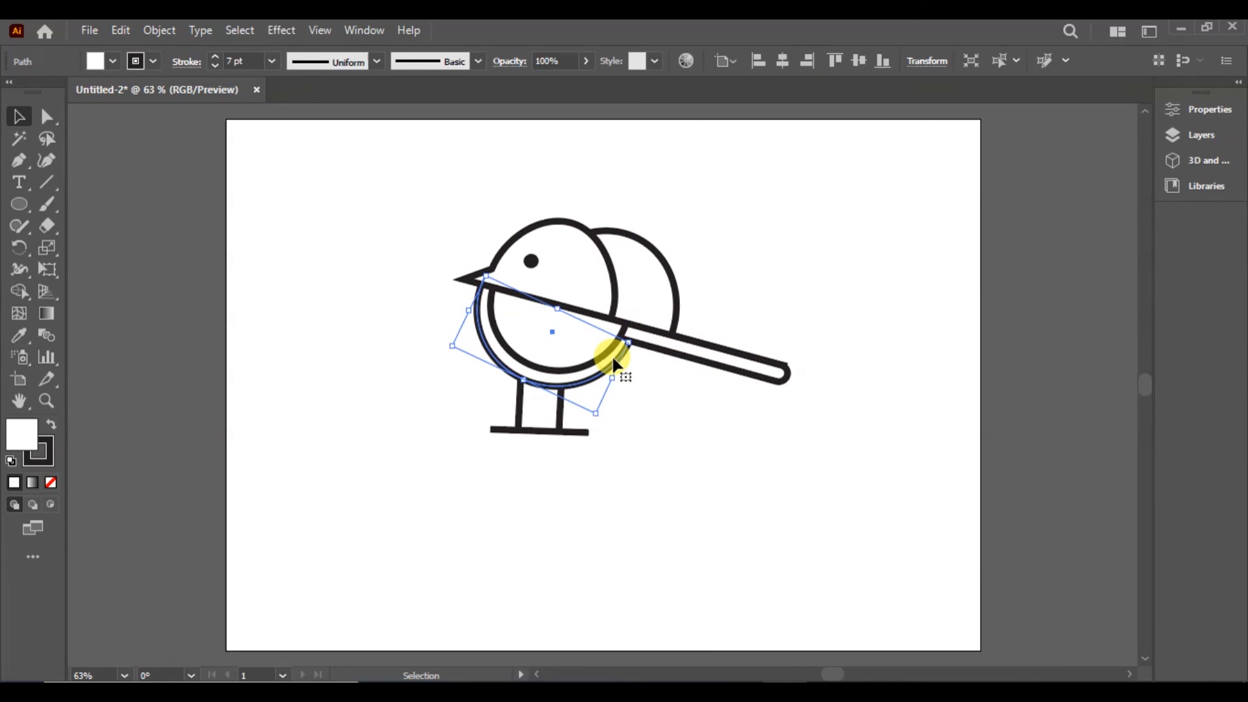
left_click(688, 401)
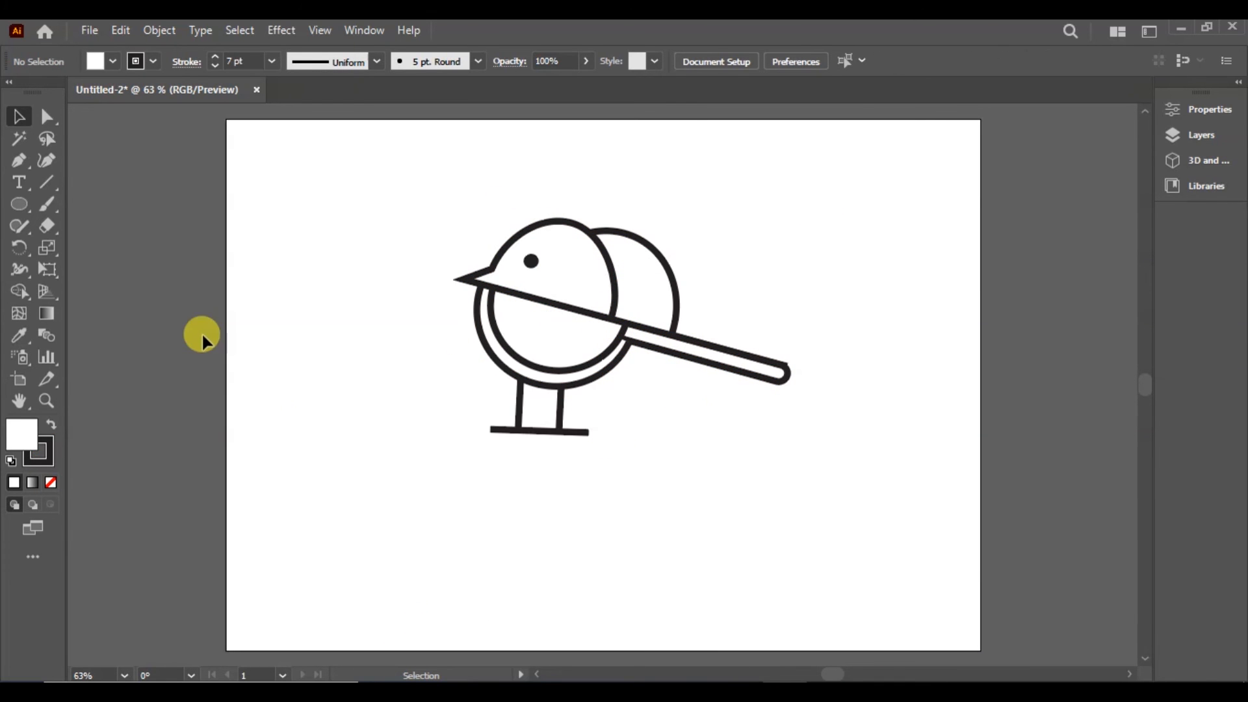
- Add the text FLYING HIGH at 36 pt, then rotate and fit it along the underside of the tail
key("t")
left_click(624, 416)
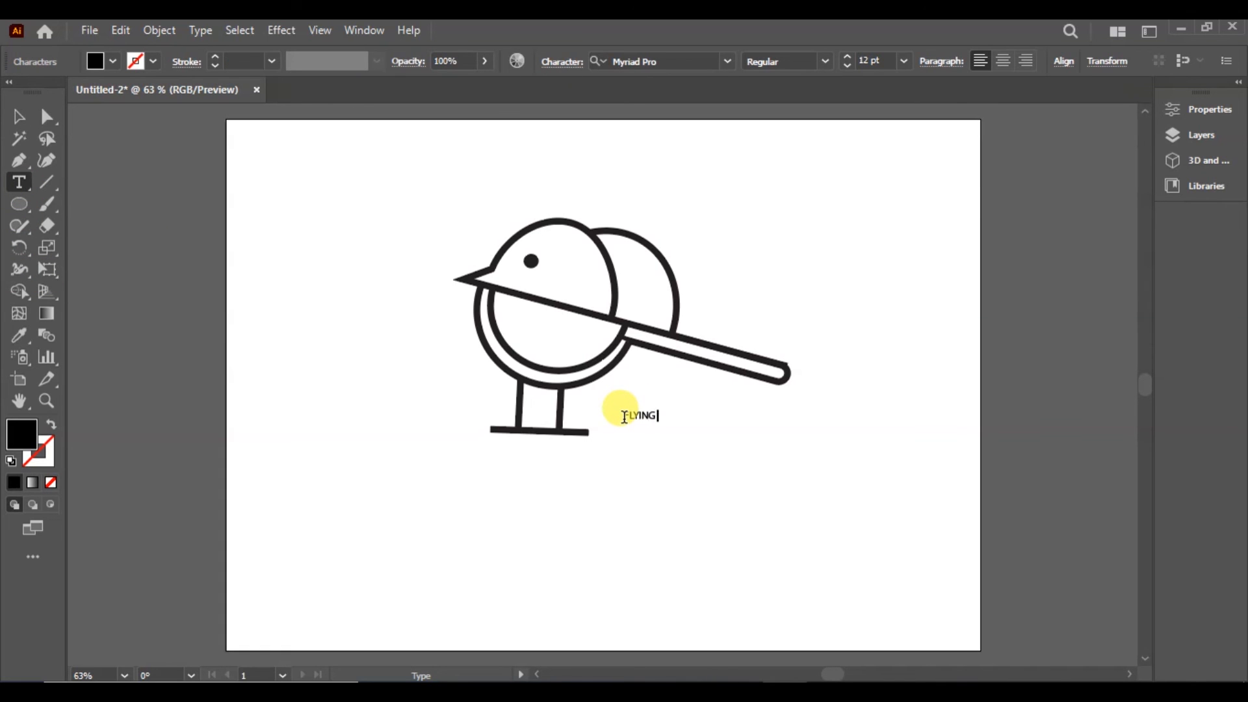
key("ctrl+a")
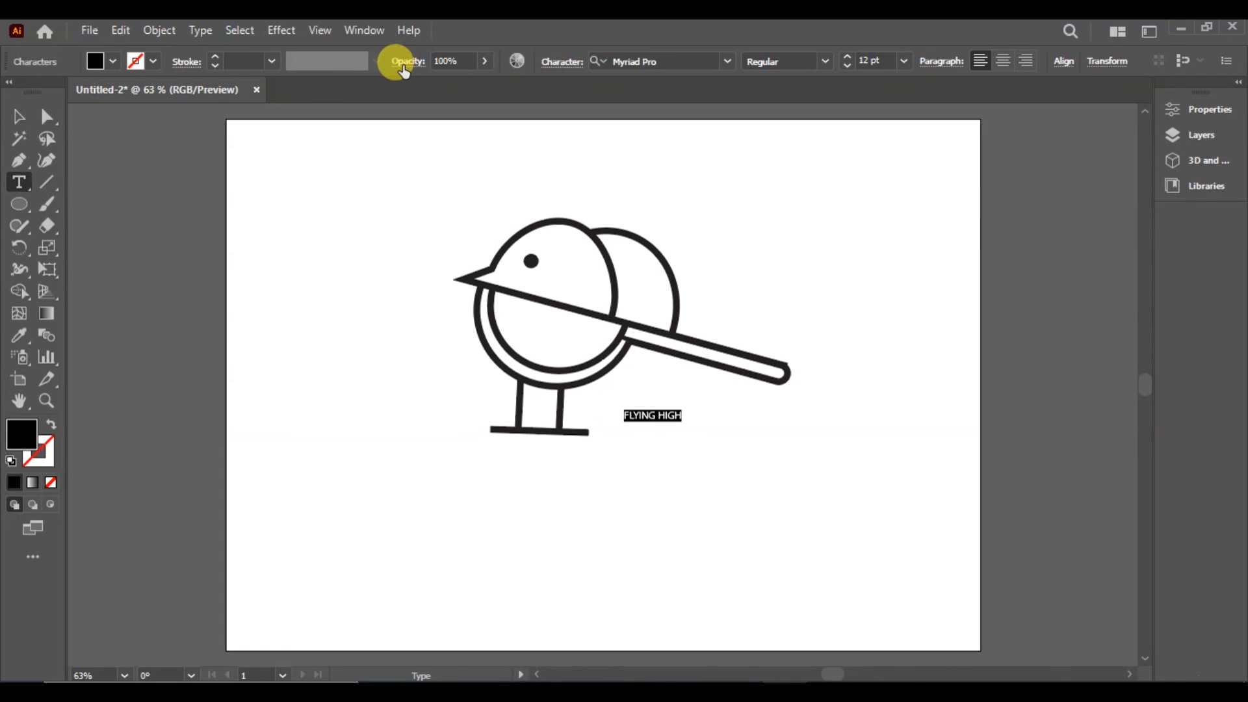
left_click(846, 56)
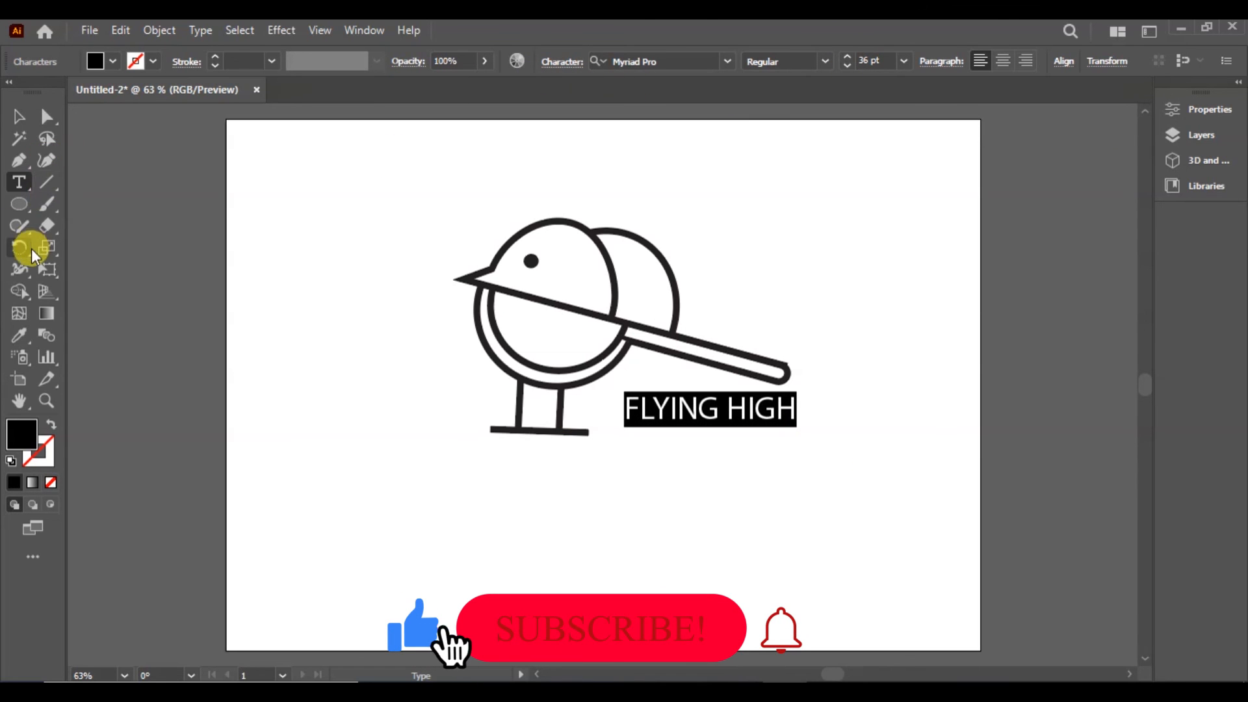
key("Escape")
left_click_drag(797, 429, 771, 421)
- Set the word FLYING in the Panton Black Caps font
key("t")
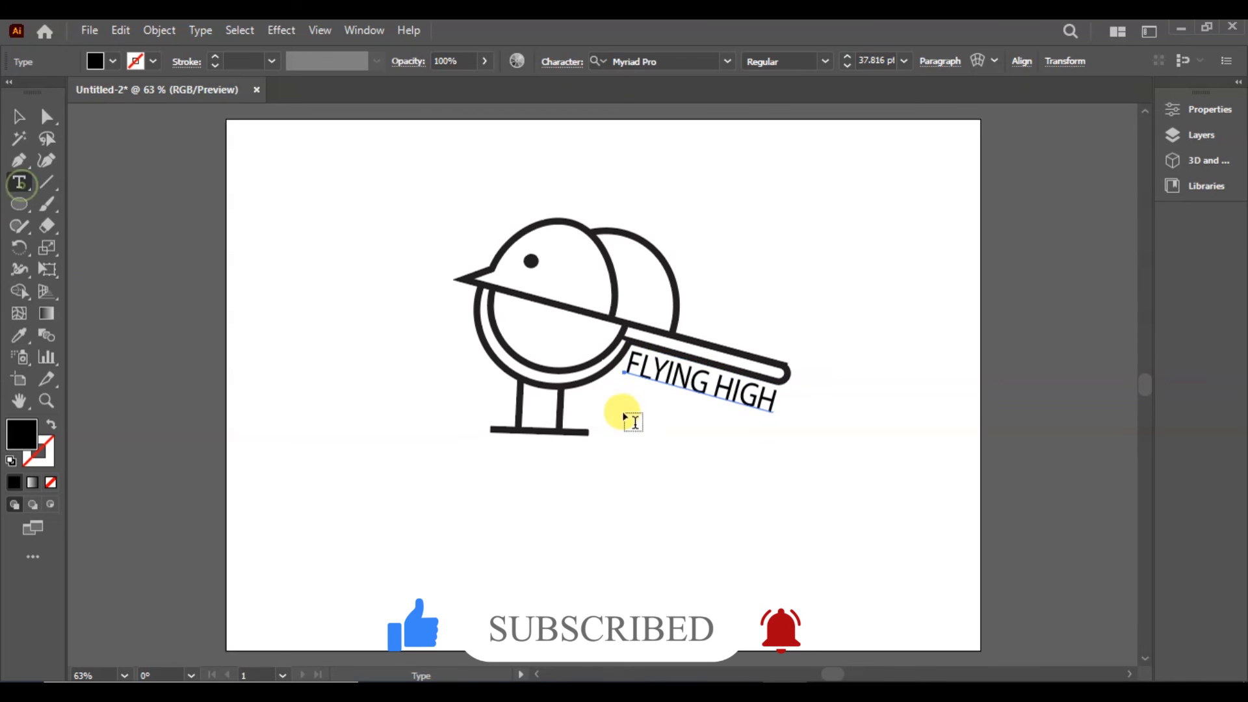
left_click_drag(709, 384, 600, 341)
left_click(822, 63)
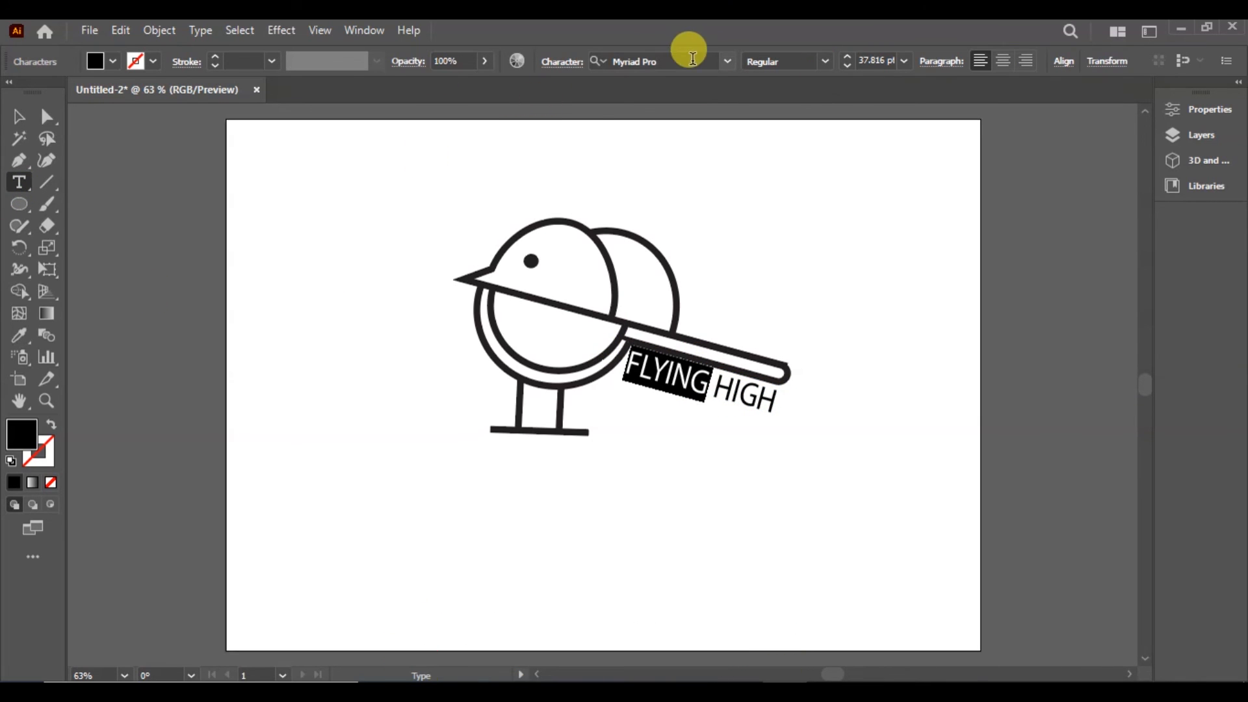
left_click(725, 62)
left_click(776, 187)
left_click(758, 445)
- Set the word HIGH in the Aloha Olinda Regular font and retype it as High
left_click(730, 392)
left_click_drag(774, 409, 785, 410)
left_click(728, 61)
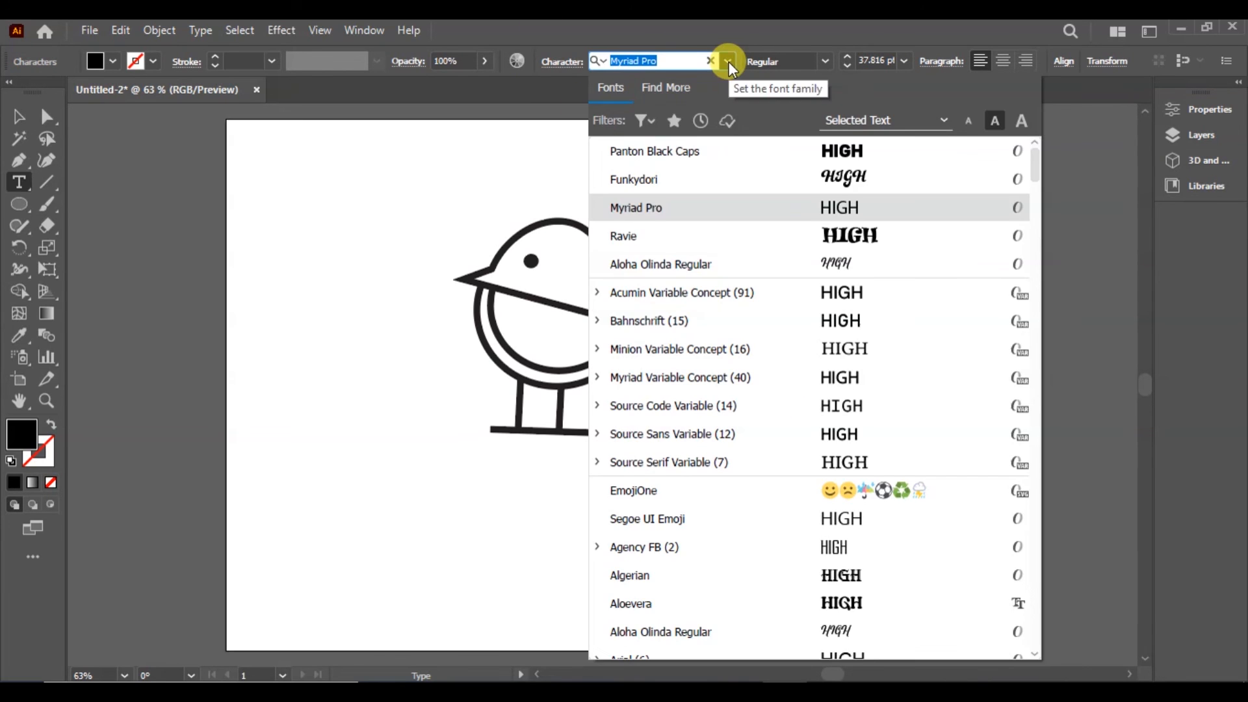
left_click(798, 261)
key("BackSpace")
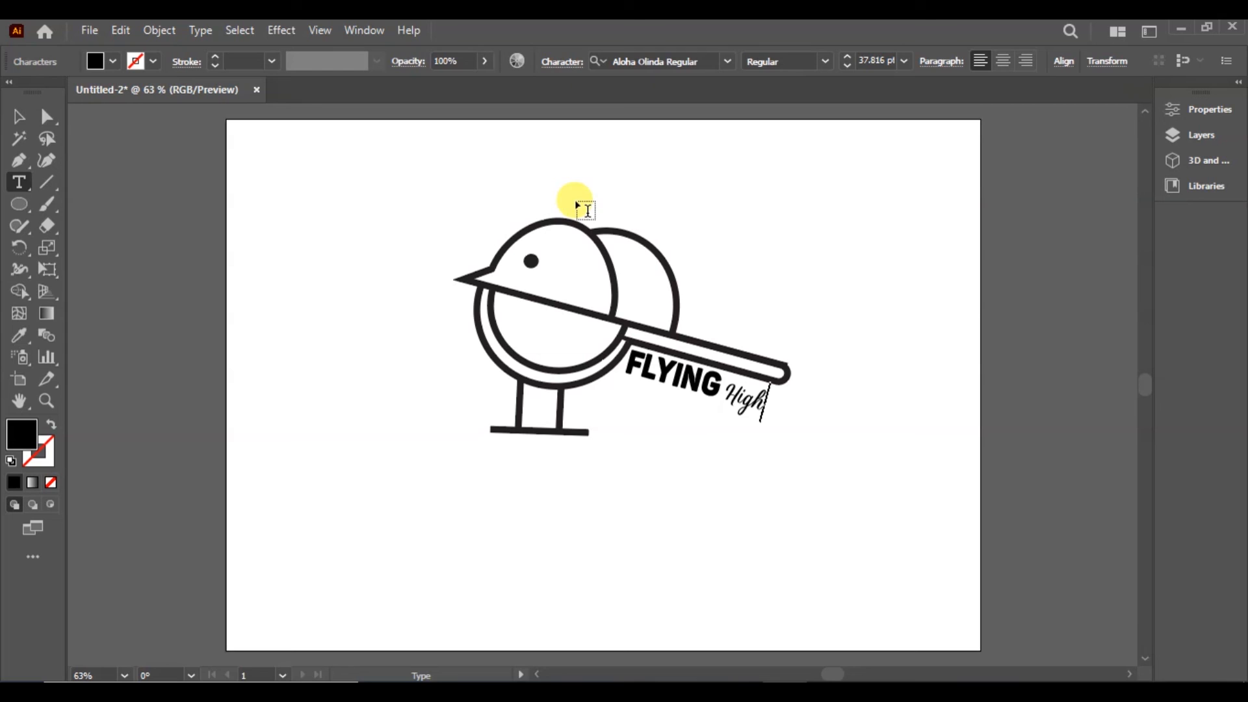
left_click(22, 127)
left_click(825, 243)
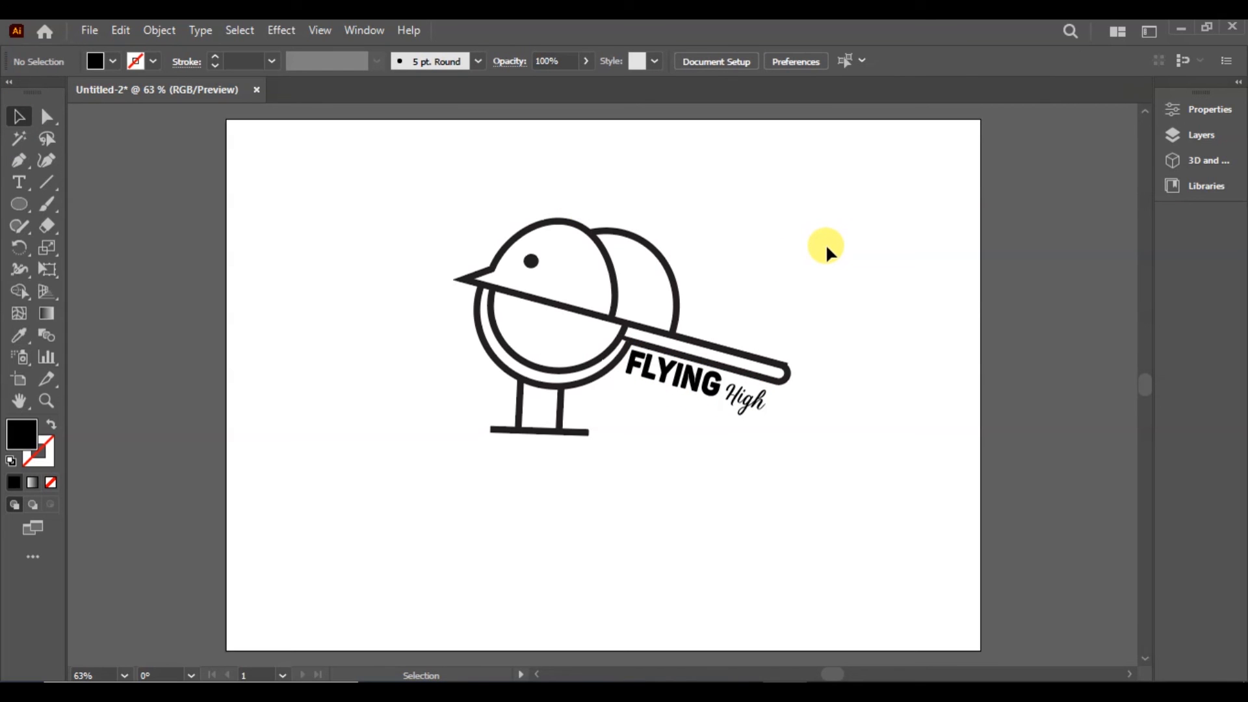